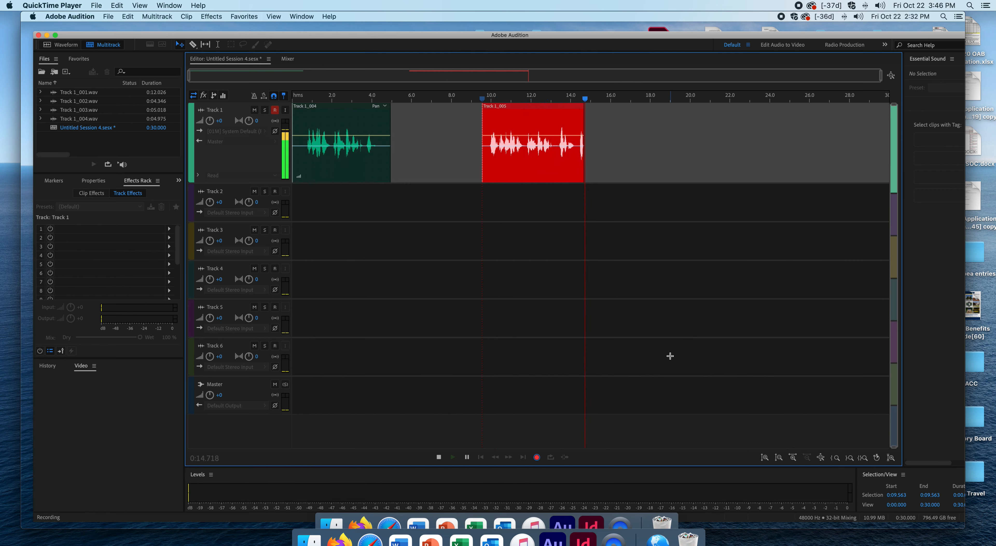
# Stop recording and move the new voice clip on Track 1 so it starts at about 14.5 seconds.
pyautogui.press('space')
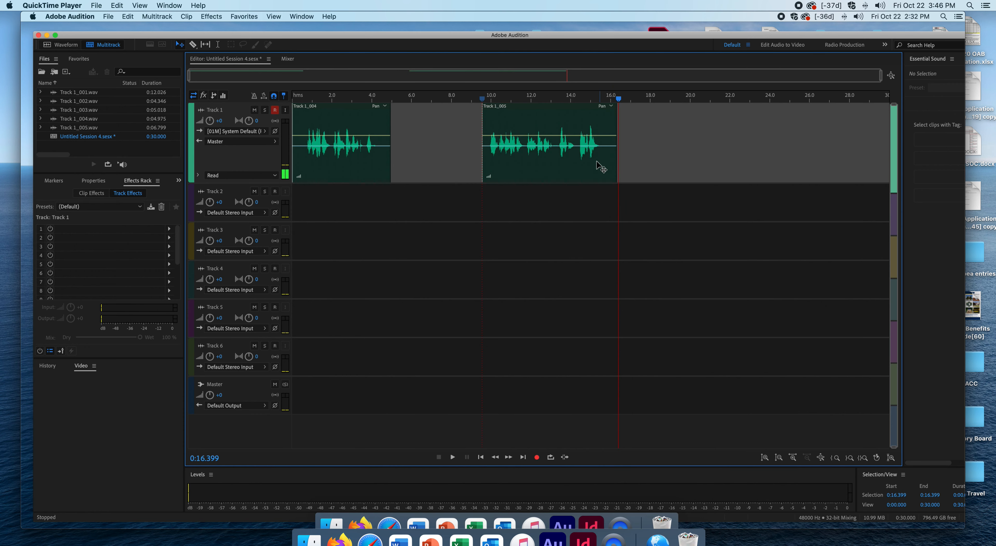
pyautogui.moveTo(569, 112)
pyautogui.mouseDown()
pyautogui.moveTo(628, 120)
pyautogui.moveTo(640, 111)
pyautogui.moveTo(582, 111)
pyautogui.mouseUp()
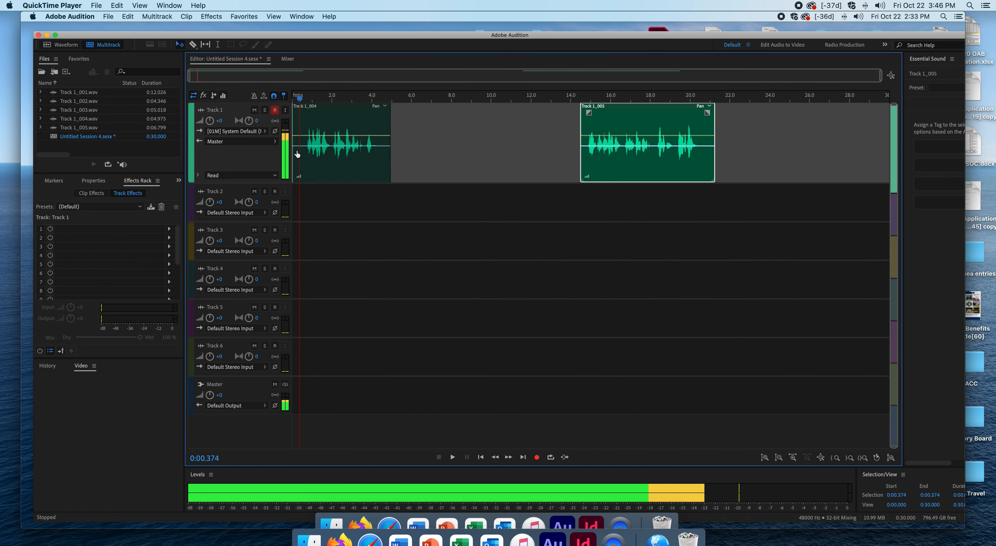
# Play back the first voice clip on Track 1 from the beginning of the session.
pyautogui.press('Home')
pyautogui.press('space')
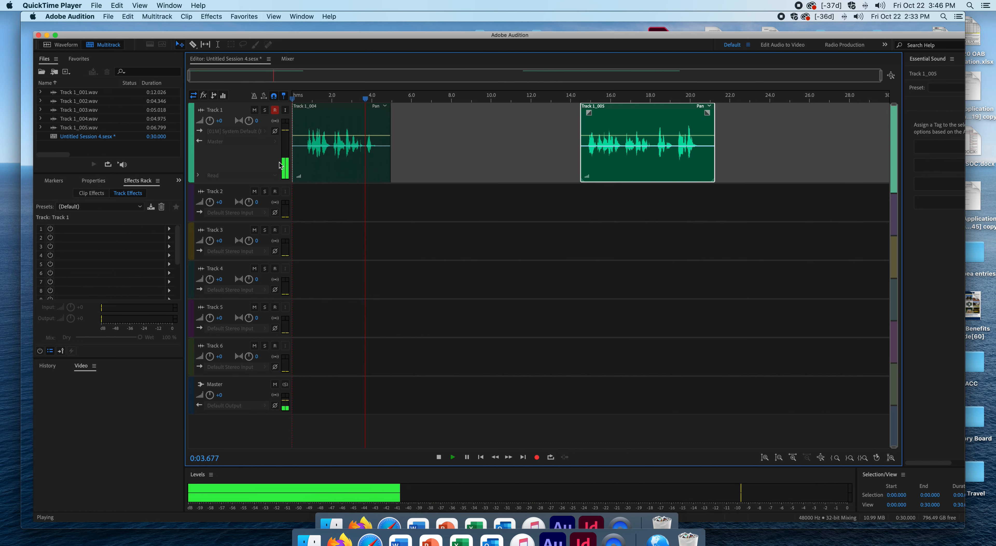
pyautogui.press('space')
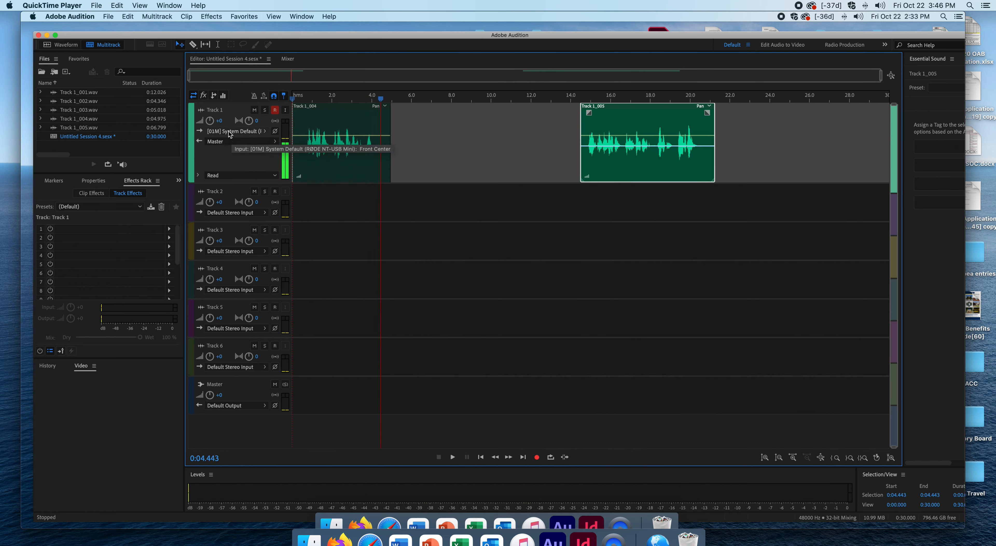
# Show the tracks' effects controls and apply the Radio Announcer Voice rack preset to Track 1.
pyautogui.click(204, 96)
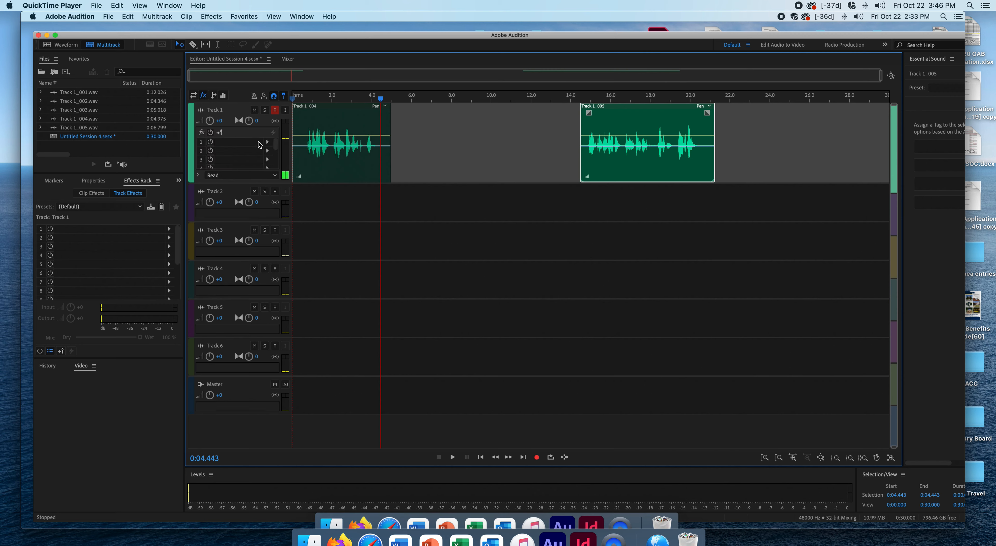
pyautogui.click(135, 209)
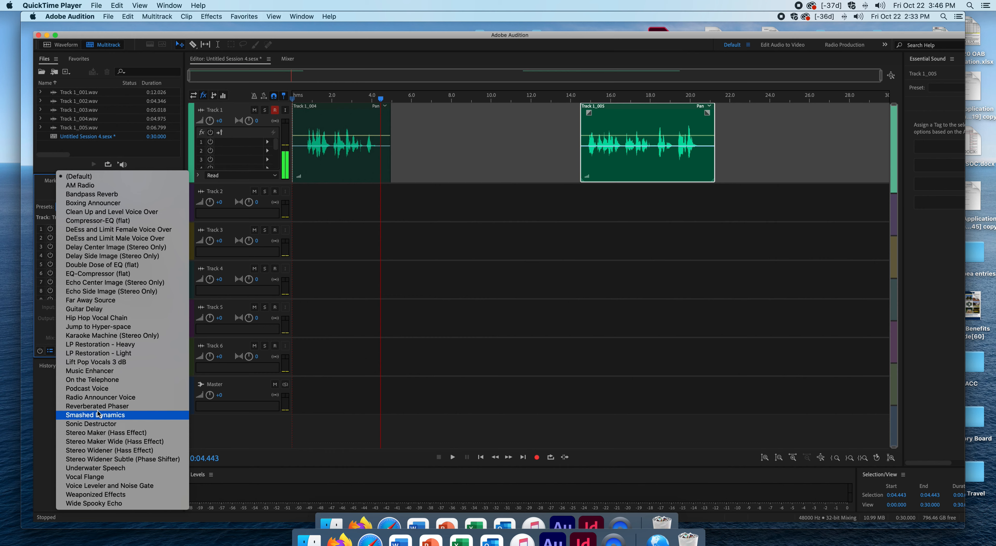
pyautogui.click(103, 398)
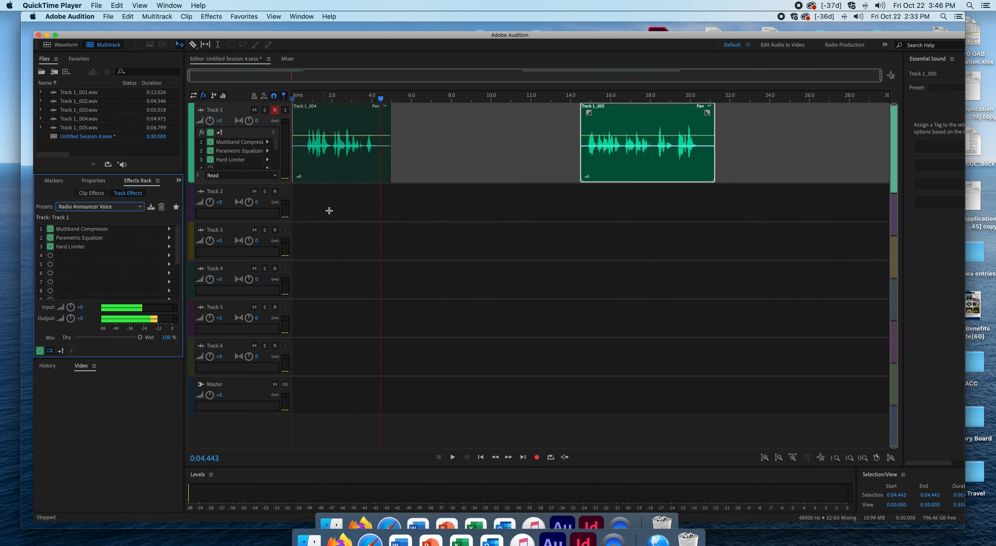
# Listen to the processed voice from near the session start, and lower Track 1's volume to -1.8.
pyautogui.moveTo(380, 98); pyautogui.dragTo(301, 117)
pyautogui.press('space')
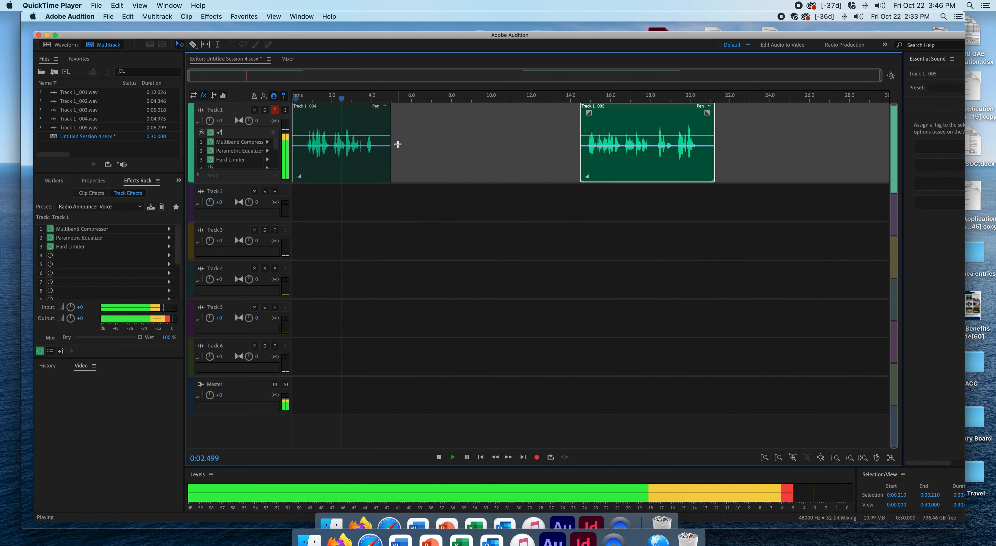
pyautogui.press('space')
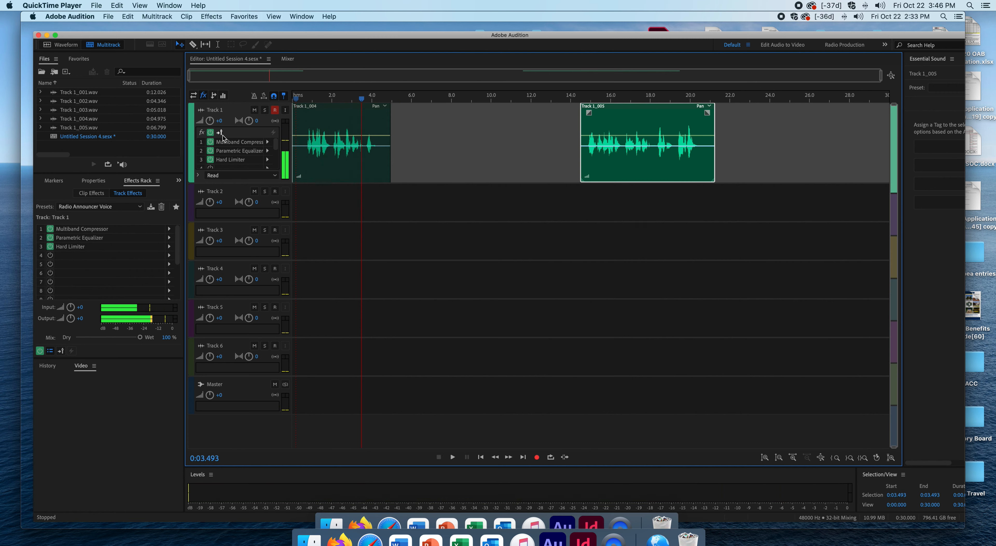
pyautogui.moveTo(210, 122); pyautogui.dragTo(202, 124)
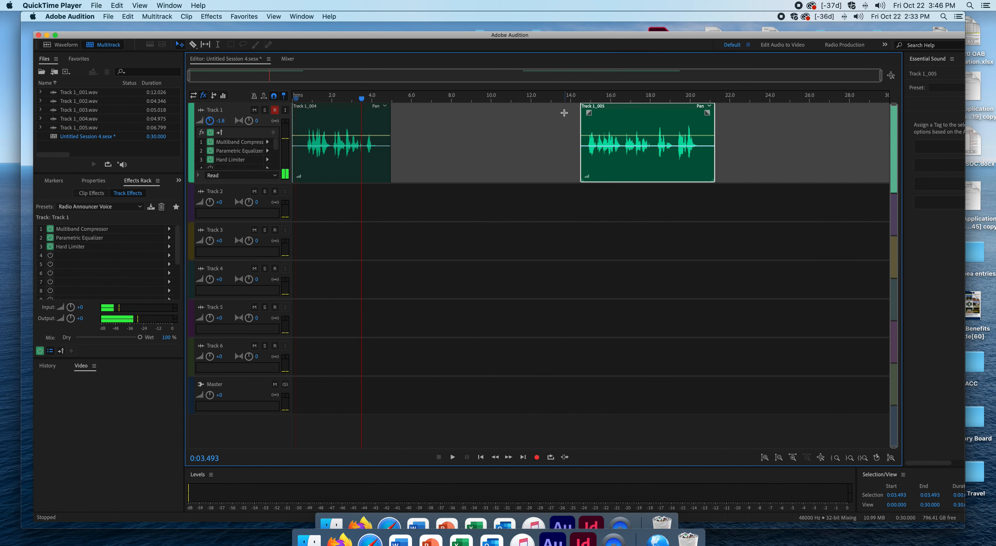
# Rename the first three tracks Voice, Music hooks and Stingers.
pyautogui.click(397, 192)
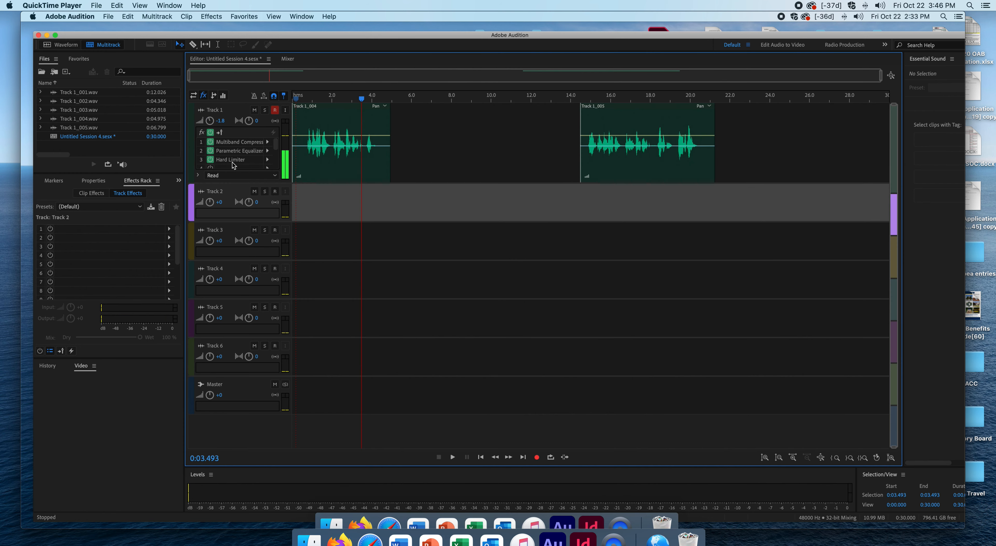
pyautogui.click(219, 113)
pyautogui.write('Voice')
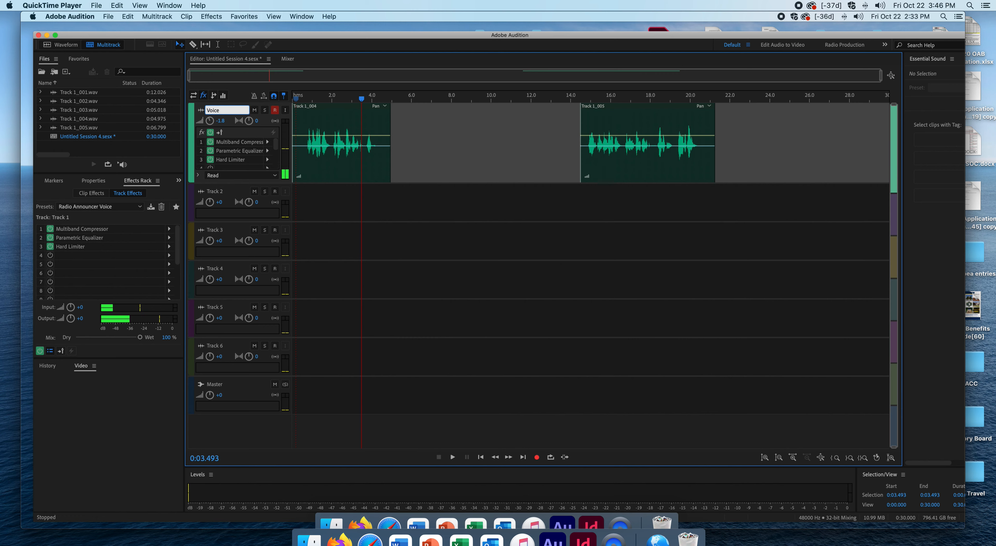
pyautogui.click(221, 191)
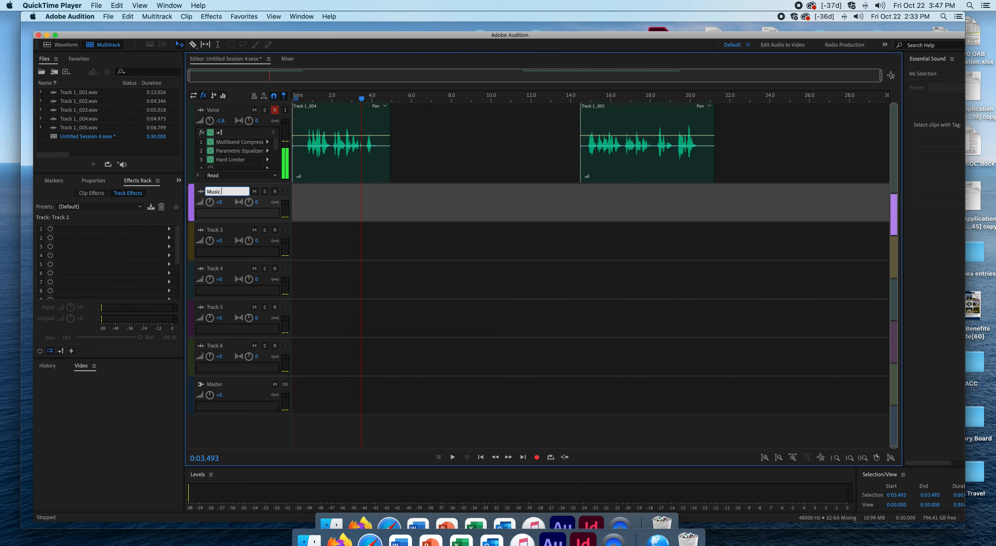
pyautogui.write('Music hooks')
pyautogui.press('Return')
pyautogui.click(216, 232)
pyautogui.write('Stingers')
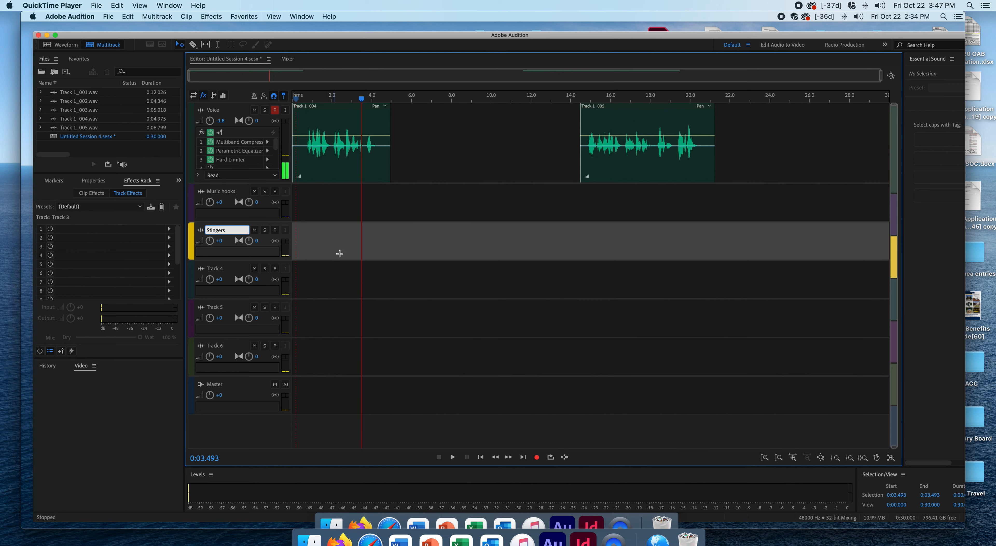
# Start inserting a file on the Stingers track and browse from LEO's Stock Tools through Audio Workparts and CHR Workparts to SFX and Stingers.
pyautogui.rightClick(415, 246)
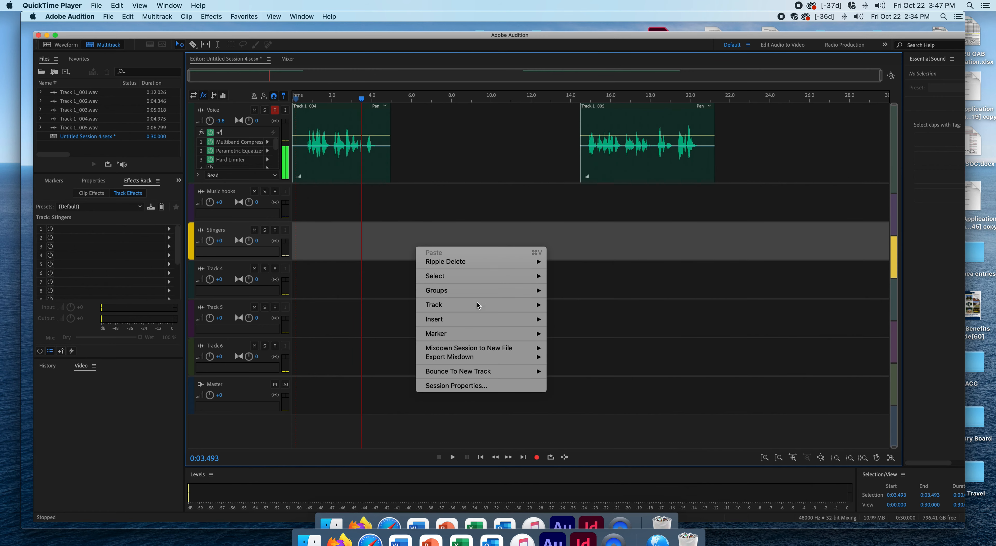
pyautogui.moveTo(480, 321)
pyautogui.click(564, 333)
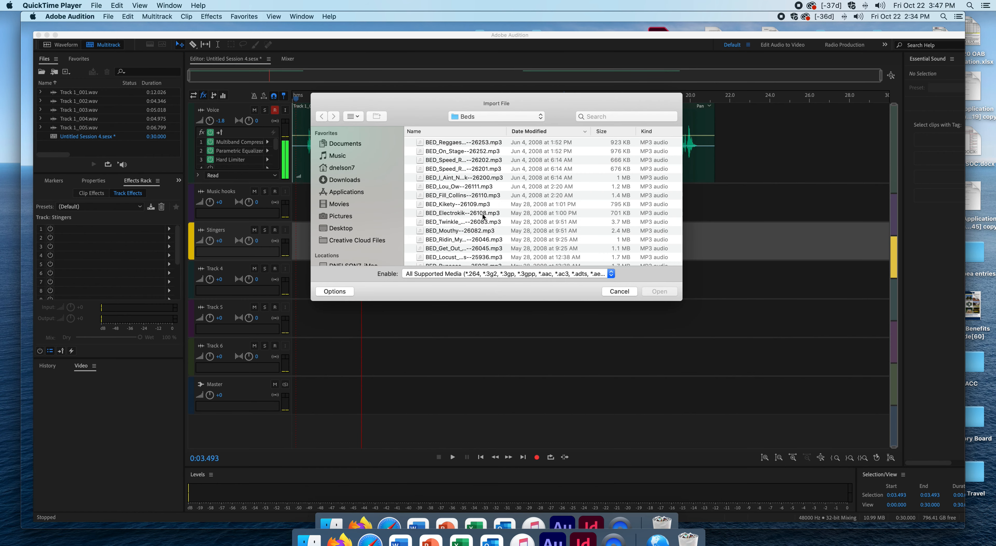
pyautogui.scroll(-3, 354, 201)
pyautogui.click(349, 204)
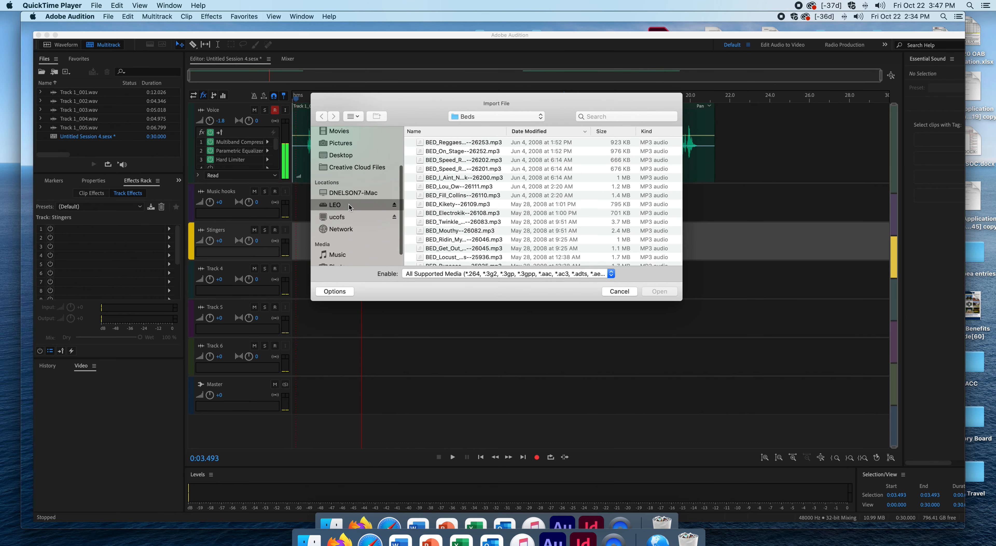
pyautogui.doubleClick(463, 196)
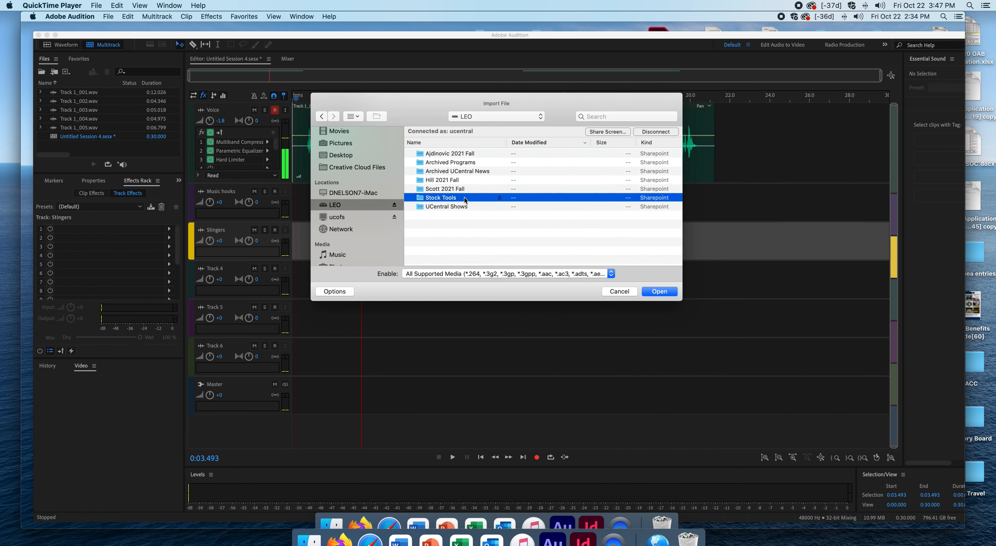
pyautogui.doubleClick(464, 169)
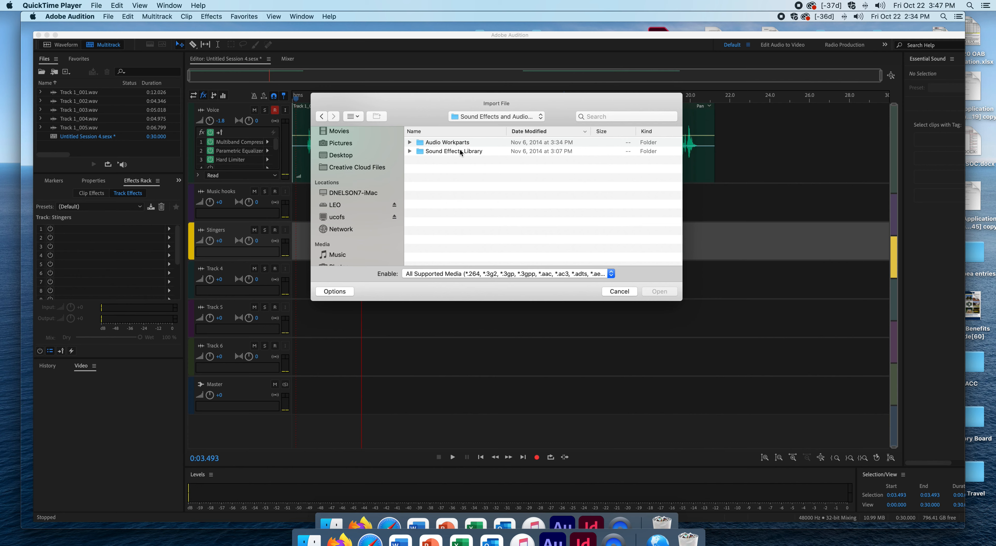
pyautogui.doubleClick(462, 143)
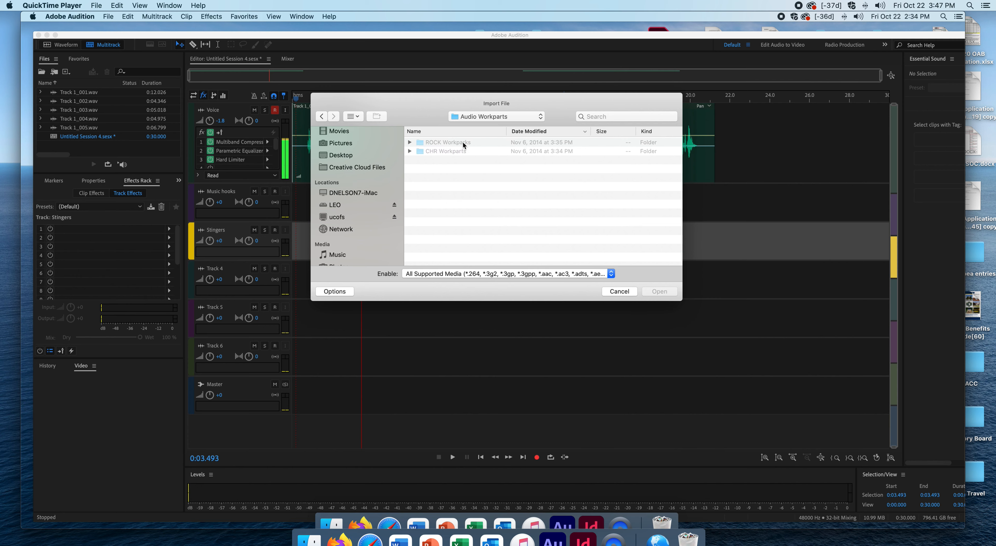
pyautogui.click(460, 151)
pyautogui.doubleClick(460, 151)
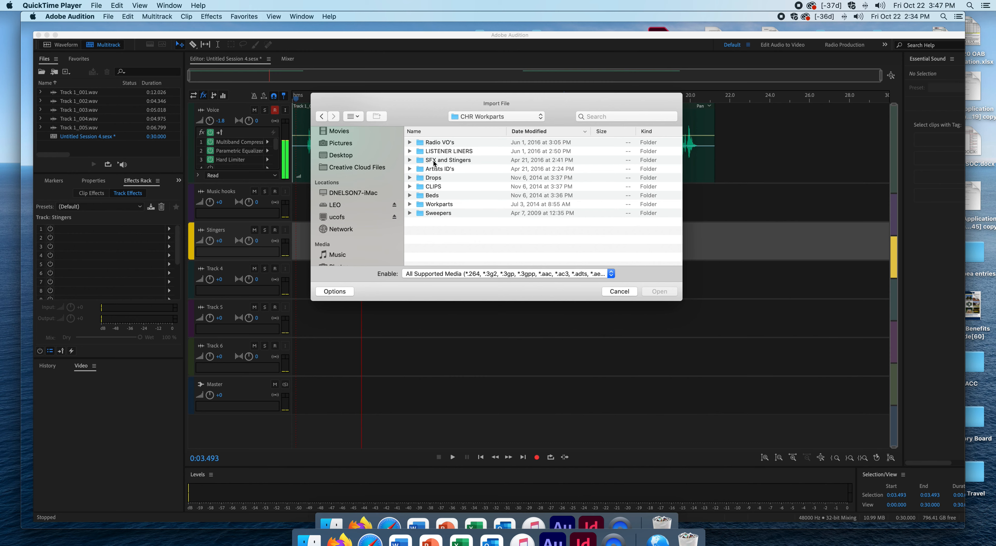
pyautogui.click(452, 160)
pyautogui.doubleClick(452, 160)
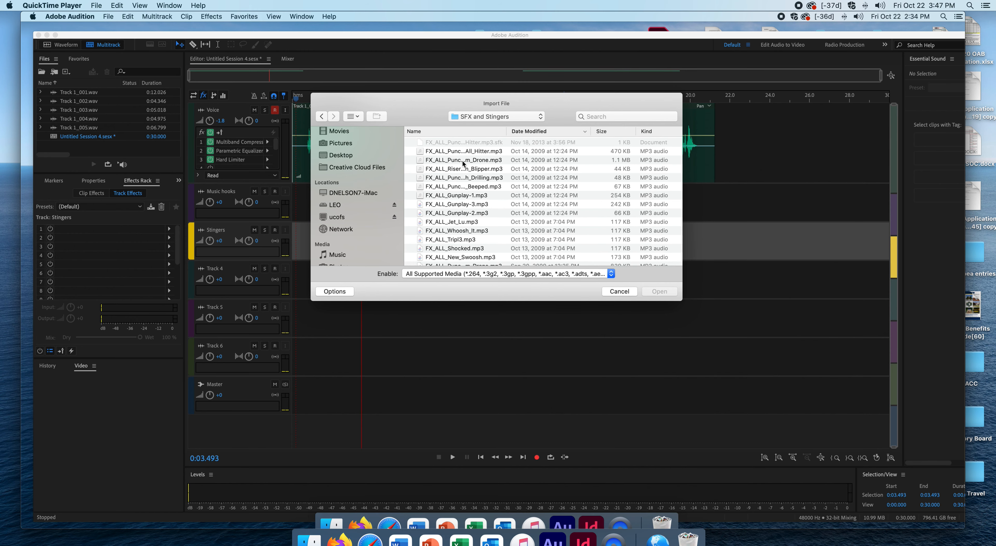
# Preview FX_ALL_Gunplay-1.mp3 and insert it on the Stingers track, accepting a copy converted to the session's sample rate.
pyautogui.click(476, 196)
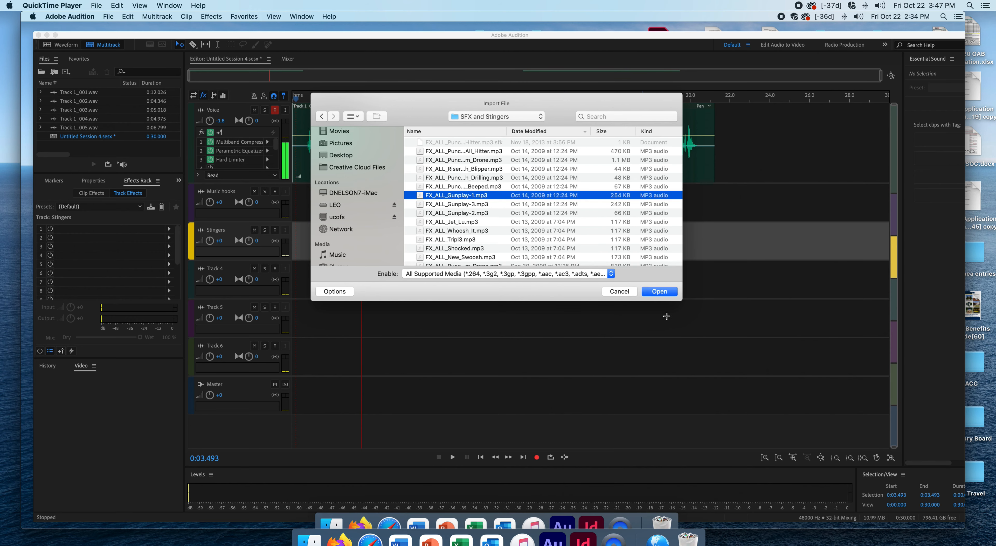
pyautogui.rightClick(573, 199)
pyautogui.click(555, 199)
pyautogui.press('space')
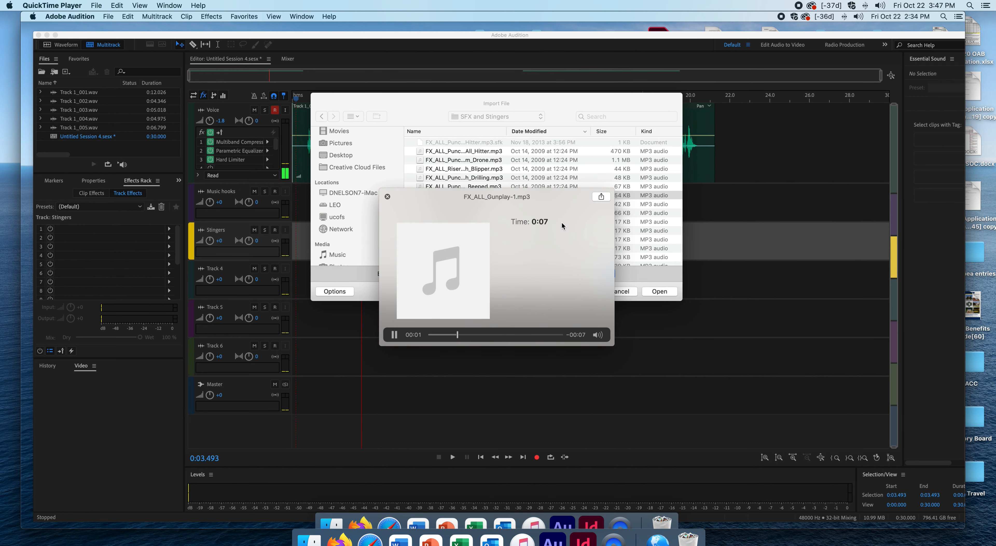
pyautogui.press('space')
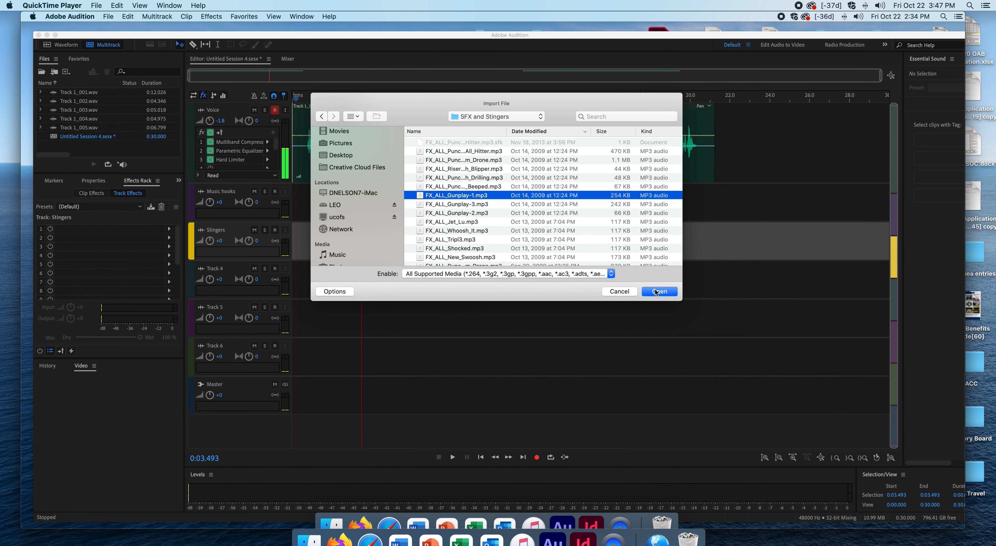
pyautogui.click(658, 292)
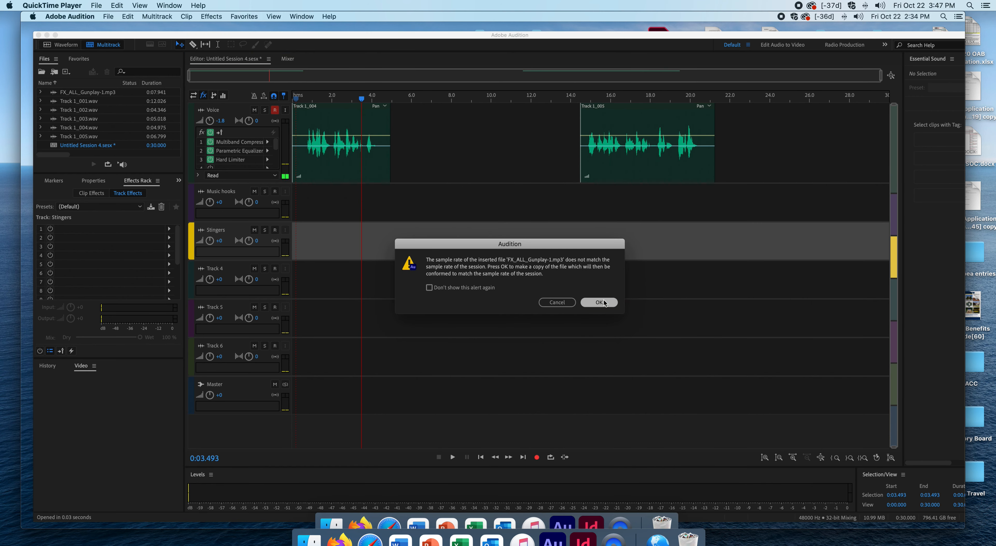
pyautogui.click(599, 302)
# Move the Gunplay clip to the start of the Stingers track and play the opening with the voice.
pyautogui.moveTo(479, 229); pyautogui.dragTo(406, 229)
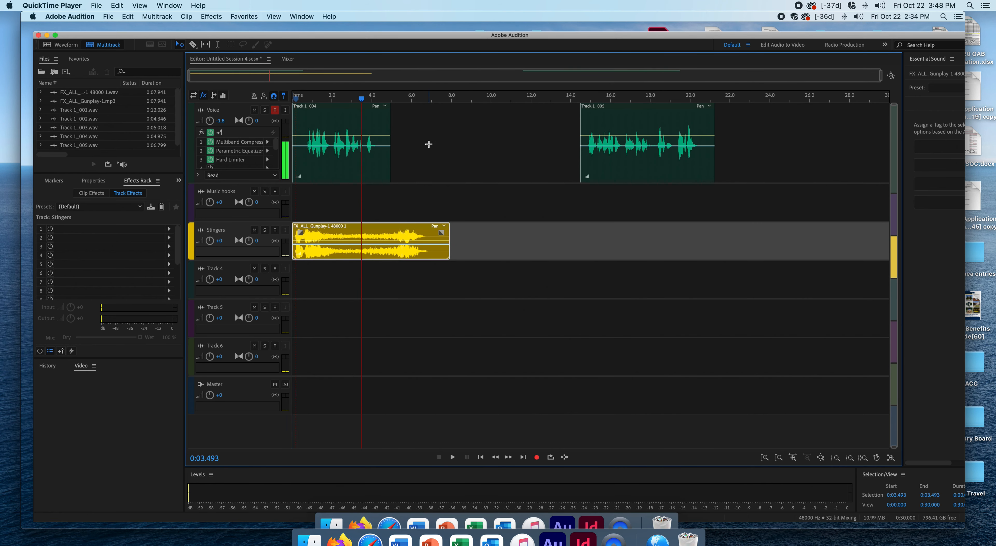
pyautogui.moveTo(358, 97); pyautogui.dragTo(292, 126)
pyautogui.press('space')
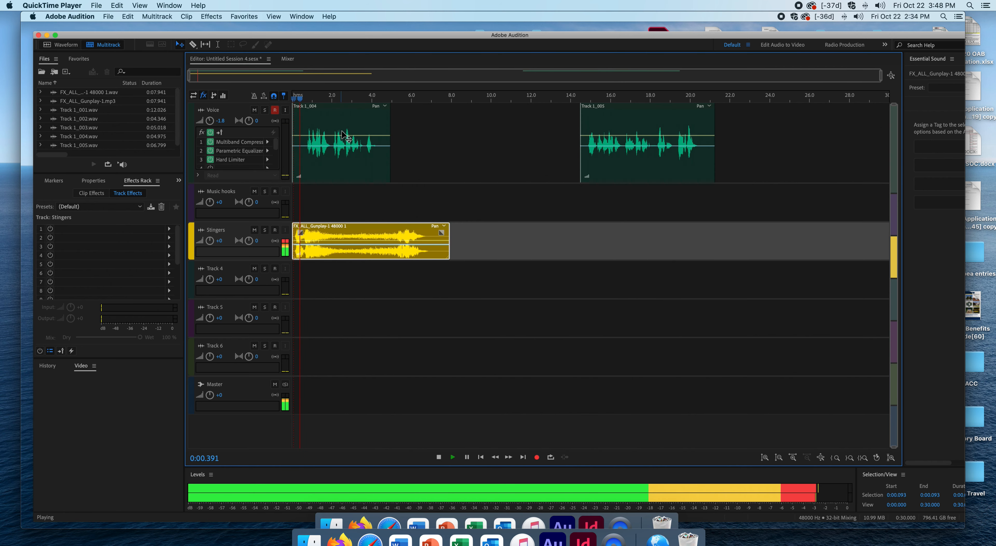
pyautogui.press('space')
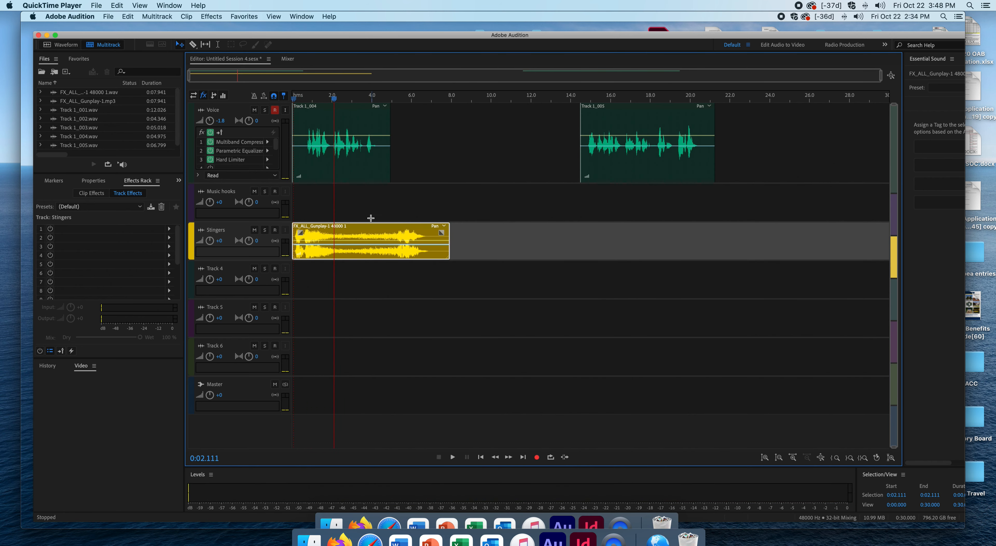
# Trim the silent lead-in off the first voice clip, start it at about 2 seconds, and play the mix from the beginning.
pyautogui.moveTo(359, 115); pyautogui.dragTo(400, 116)
pyautogui.press('space')
pyautogui.moveTo(334, 100); pyautogui.dragTo(291, 127)
pyautogui.press('space')
pyautogui.press('space')
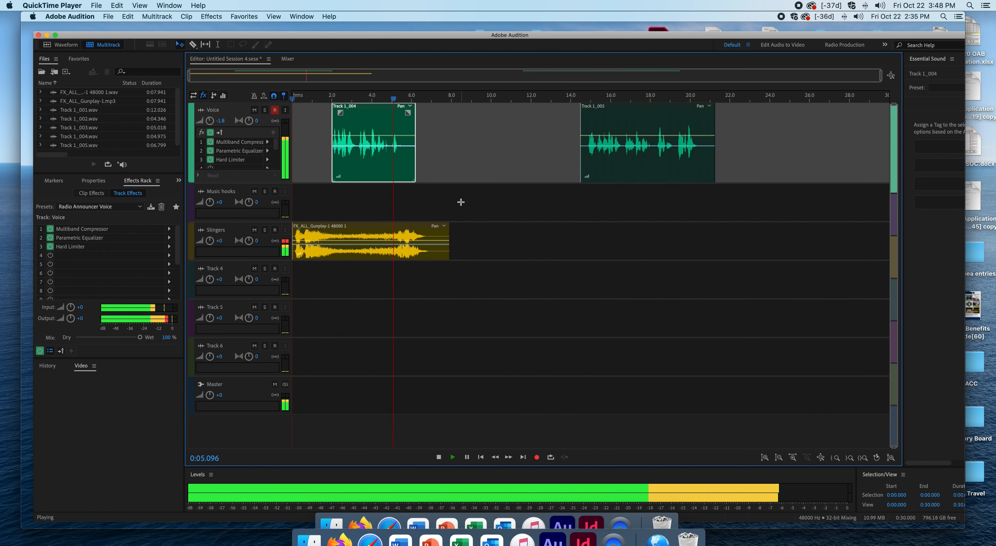
pyautogui.press('space')
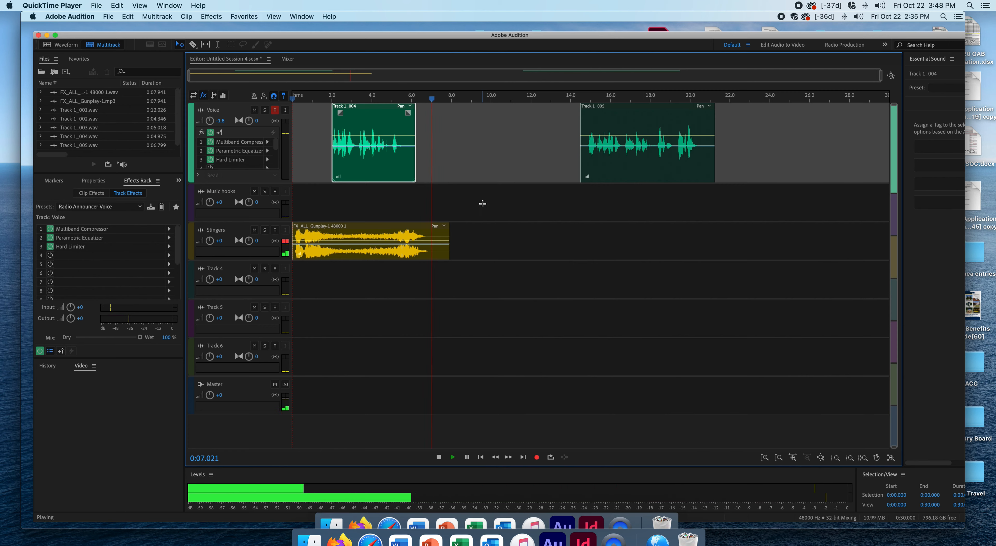
# Stop playback, start inserting a file on the Music hooks track, and go up to the CHR Workparts folder.
pyautogui.click(422, 195)
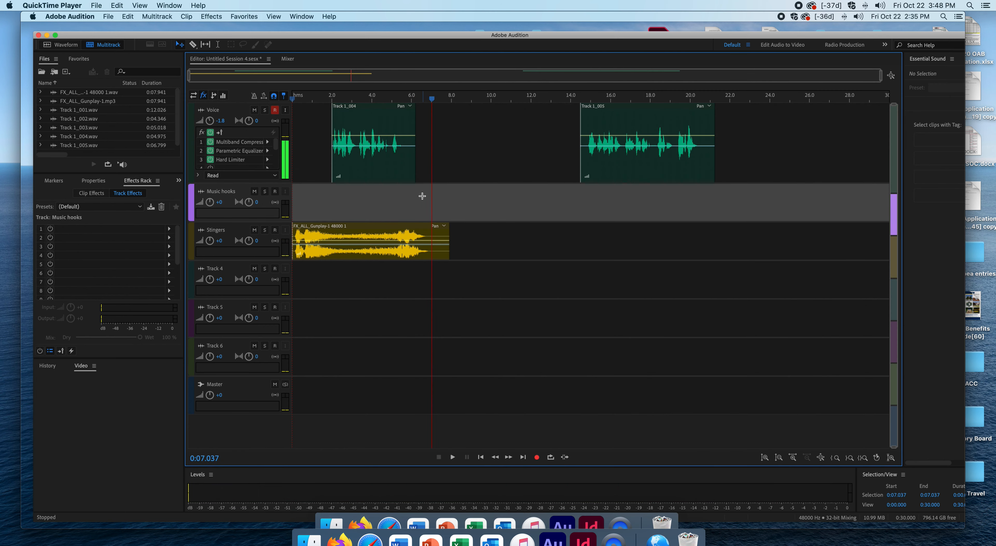
pyautogui.rightClick(422, 197)
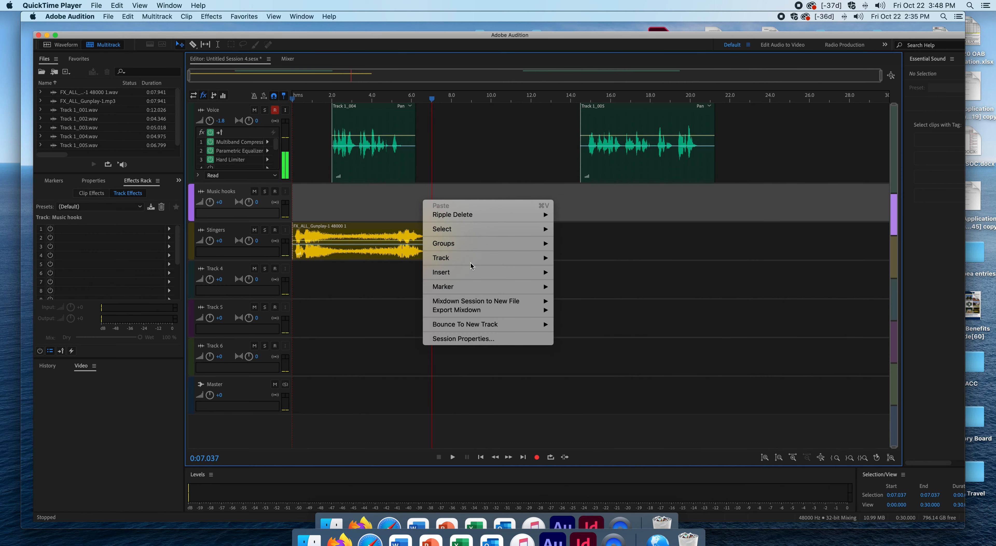
pyautogui.moveTo(479, 275)
pyautogui.click(572, 286)
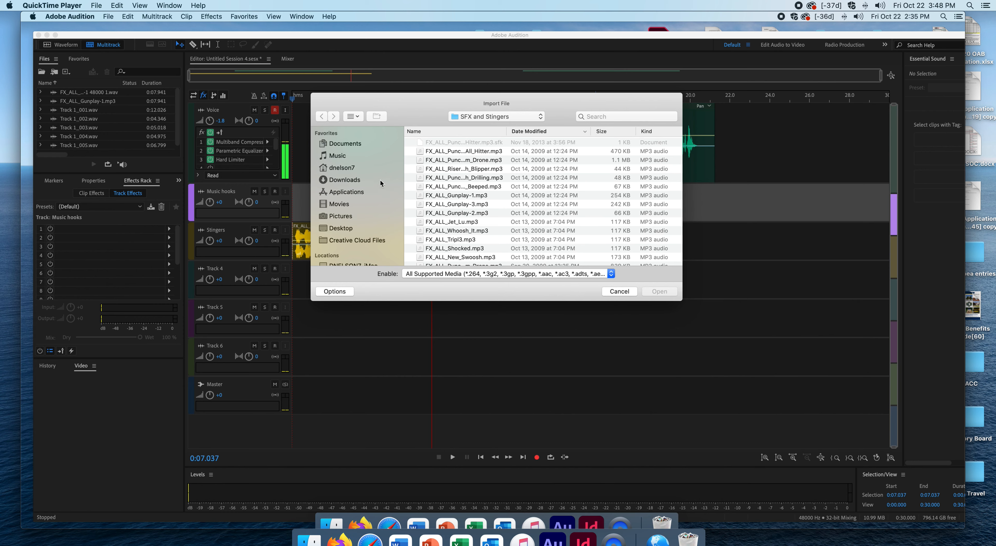
pyautogui.click(505, 121)
pyautogui.click(507, 126)
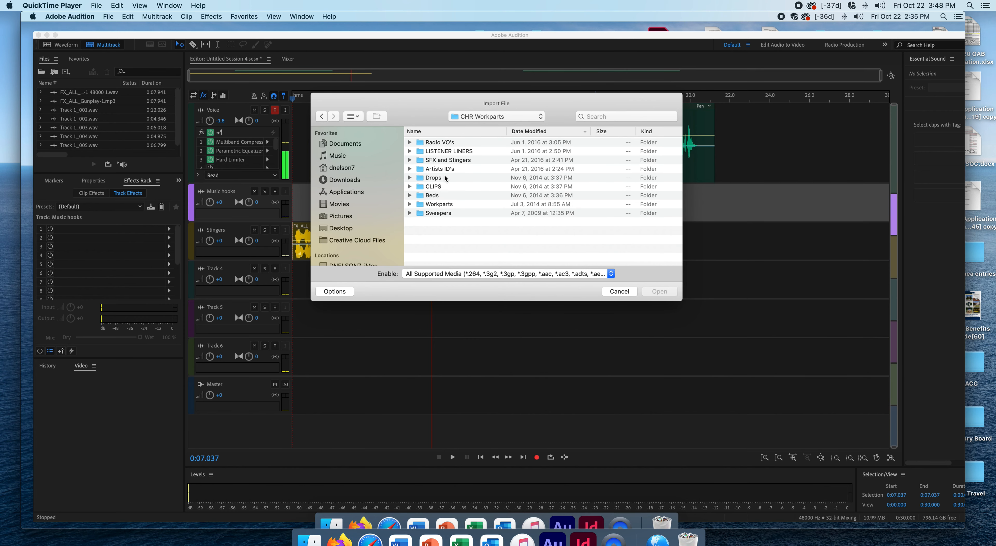
# Open the Drops folder within CHR Workparts and return to the beginning of its file list.
pyautogui.click(445, 178)
pyautogui.doubleClick(444, 177)
pyautogui.click(466, 185)
pyautogui.press('d')
pyautogui.press('r')
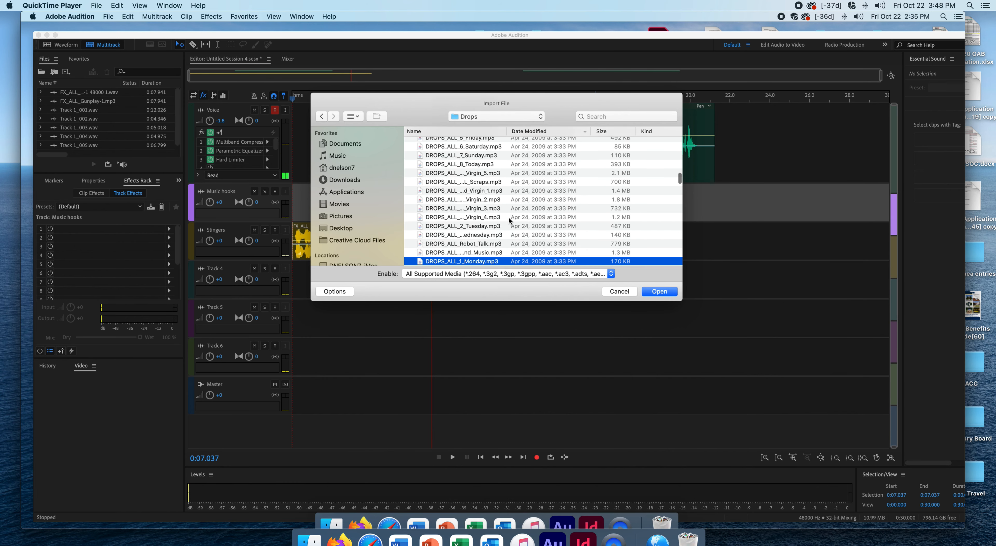
pyautogui.click(322, 116)
pyautogui.doubleClick(457, 177)
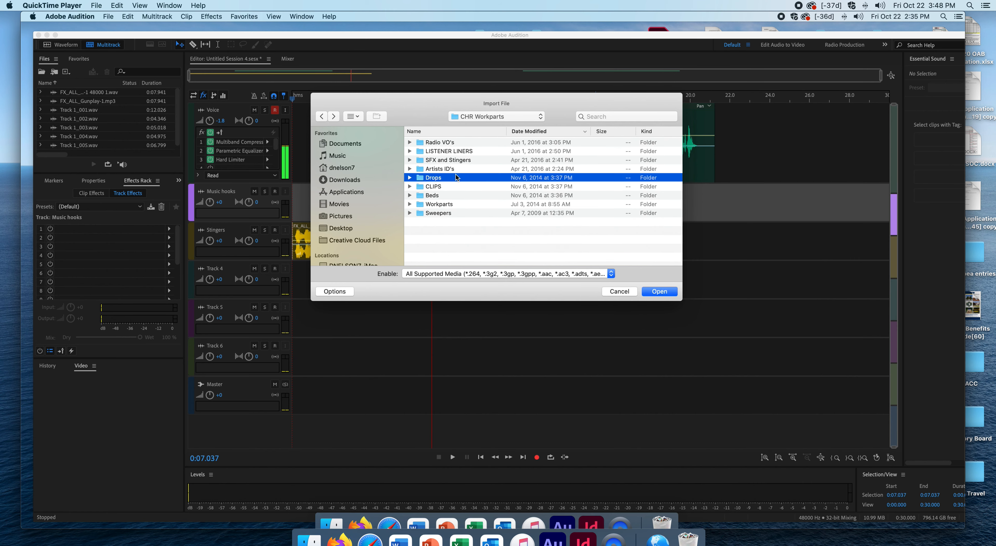
# Preview DROPS_ALL_South_Park_Halloween_4.mp3 and DROPS_ALL_South_Park_Halloween_3.mp3.
pyautogui.click(478, 161)
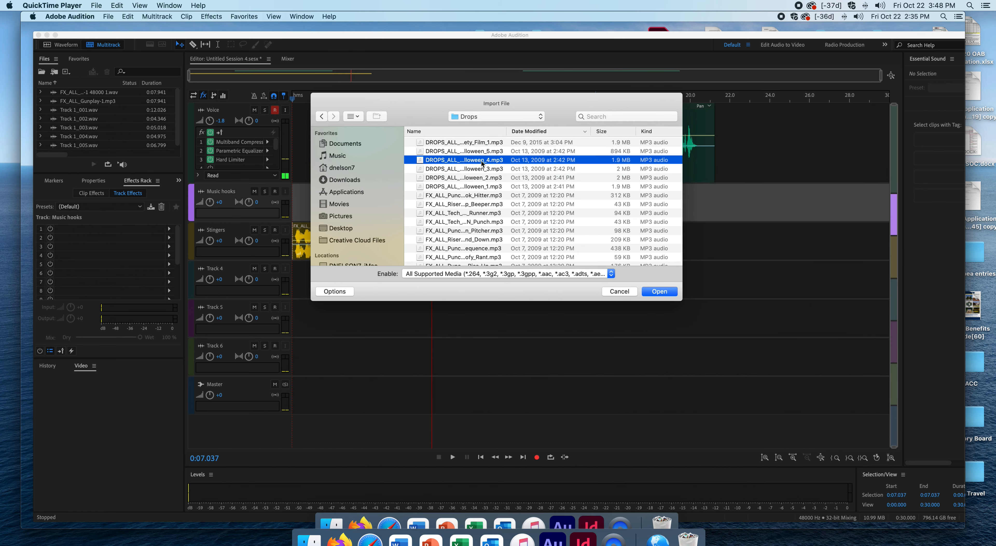
pyautogui.press('space')
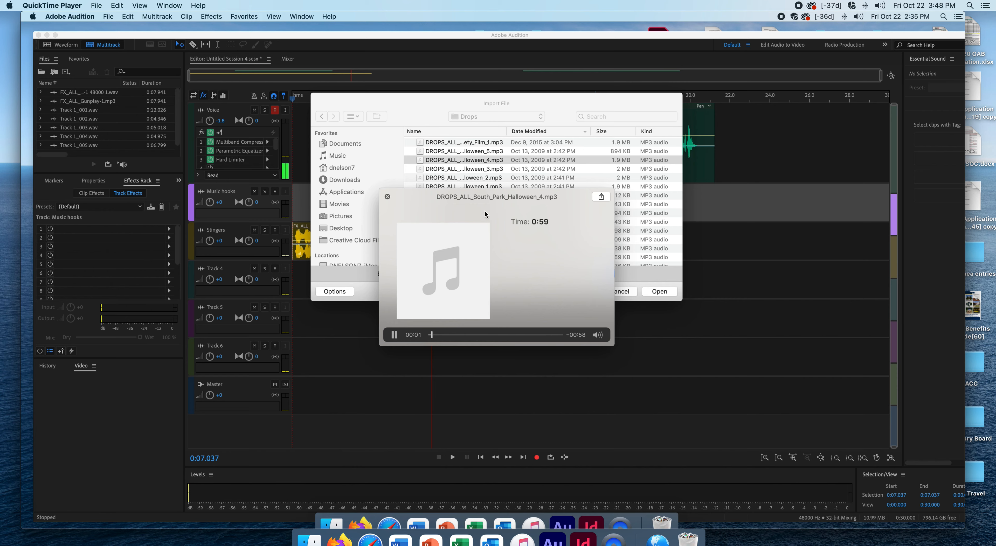
pyautogui.click(388, 197)
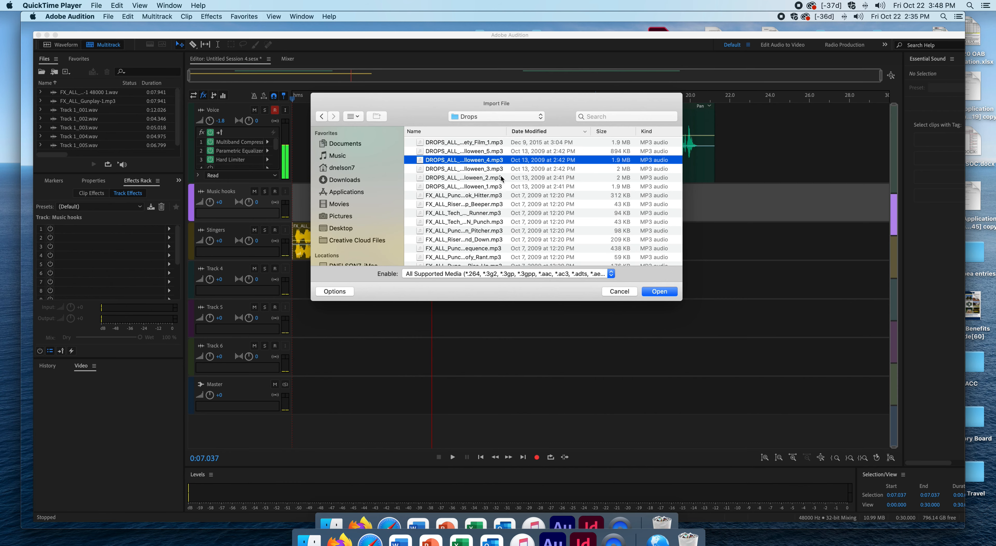
pyautogui.click(487, 169)
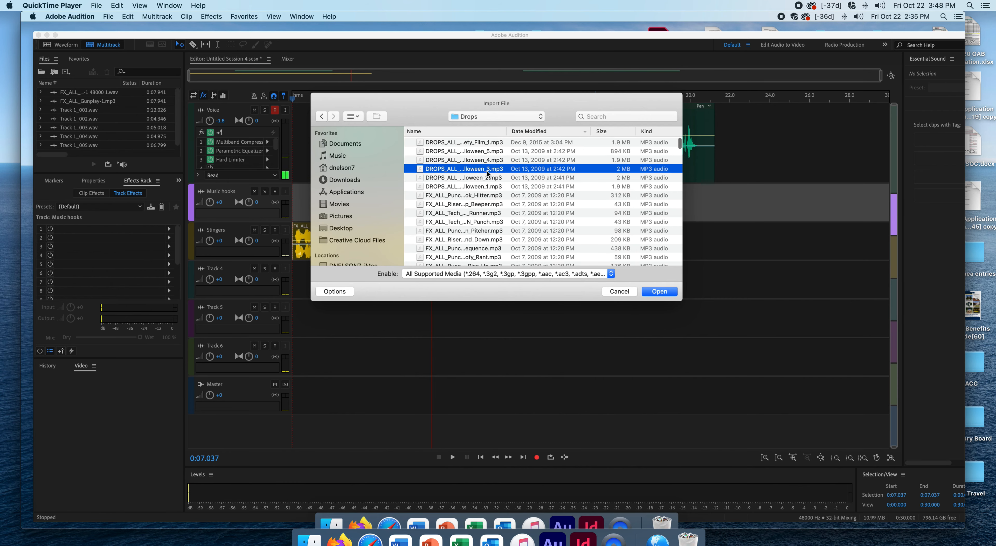
pyautogui.press('space')
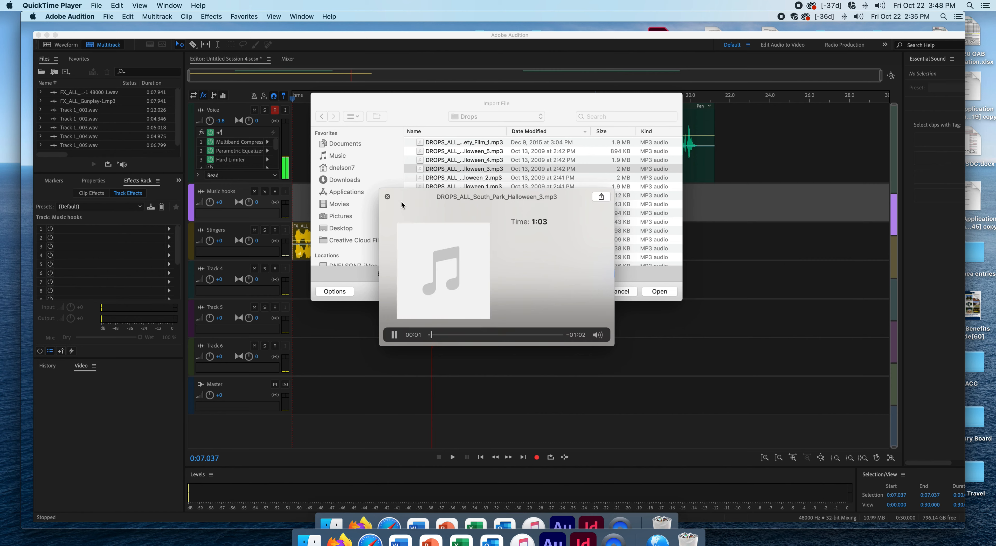
pyautogui.click(389, 197)
# Insert FX_ALL_Punch_Snip-Snub_Flow_Drone_Sequence-VSPD_01-01.mp3 on the Music hooks track, accepting a copy converted to the session's sample rate.
pyautogui.scroll(-10, 523, 197)
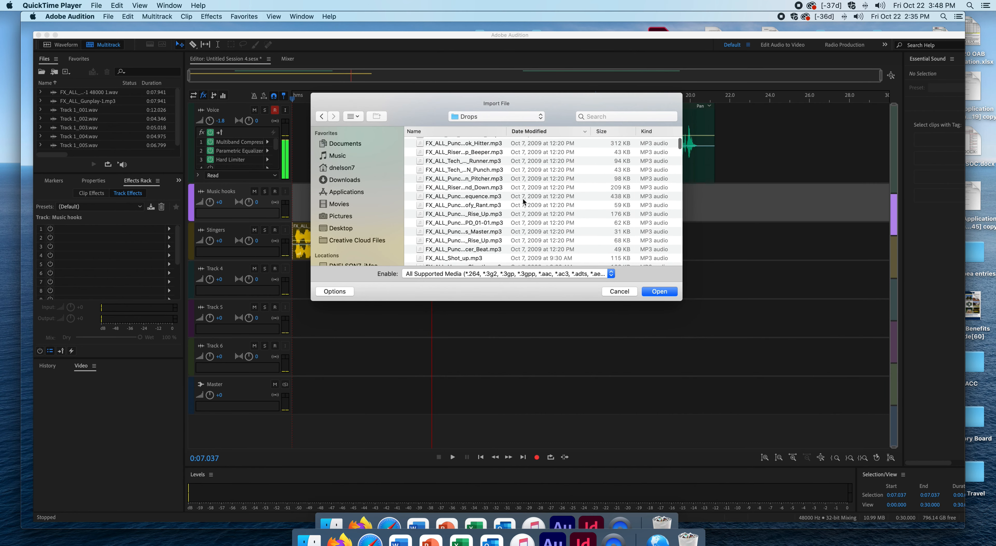
pyautogui.scroll(-3, 522, 198)
pyautogui.moveTo(504, 199); pyautogui.dragTo(495, 202)
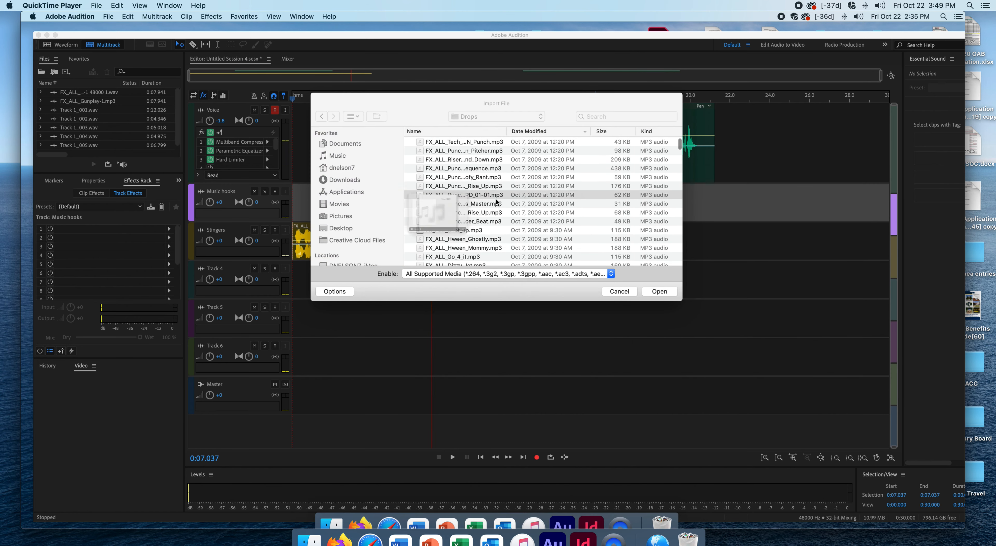
pyautogui.press('space')
pyautogui.press('space')
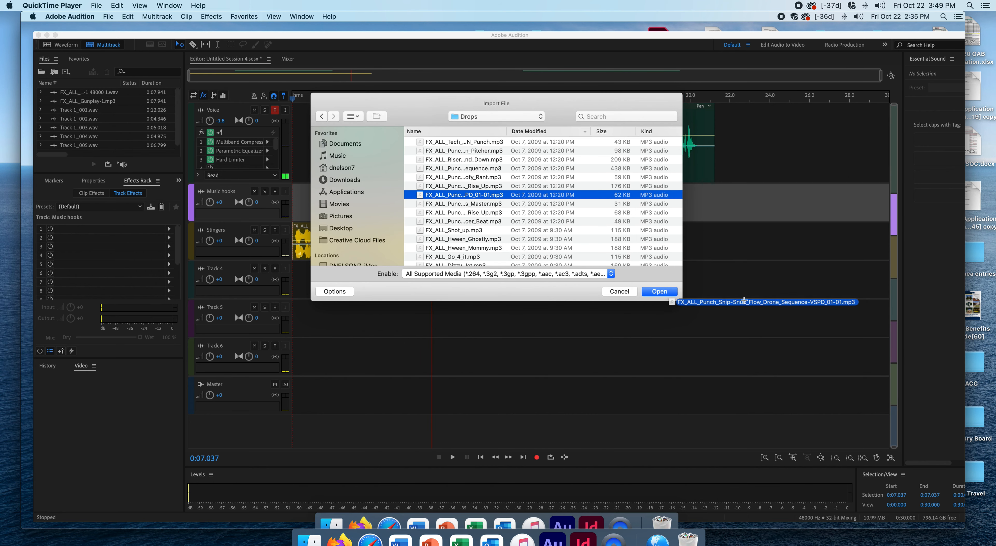
pyautogui.click(663, 292)
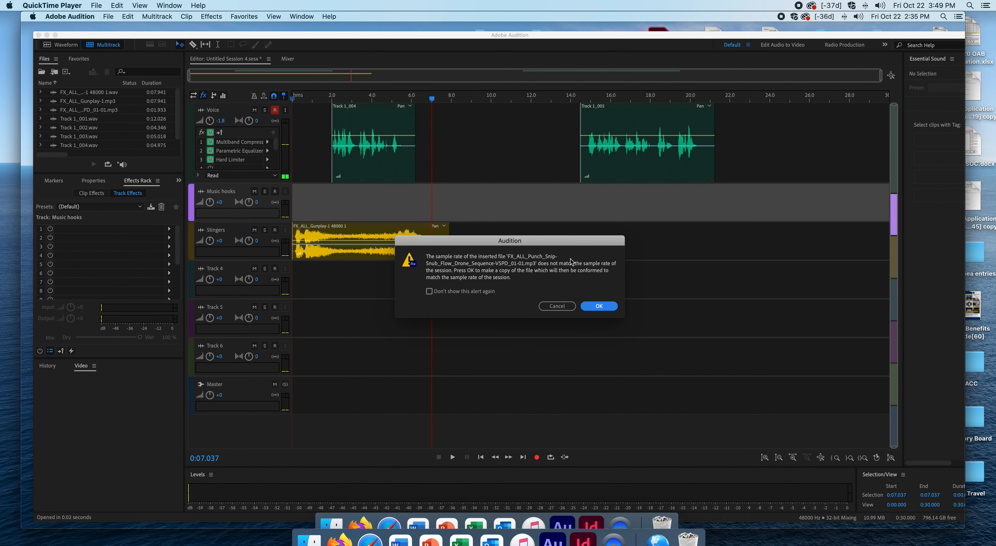
pyautogui.click(602, 306)
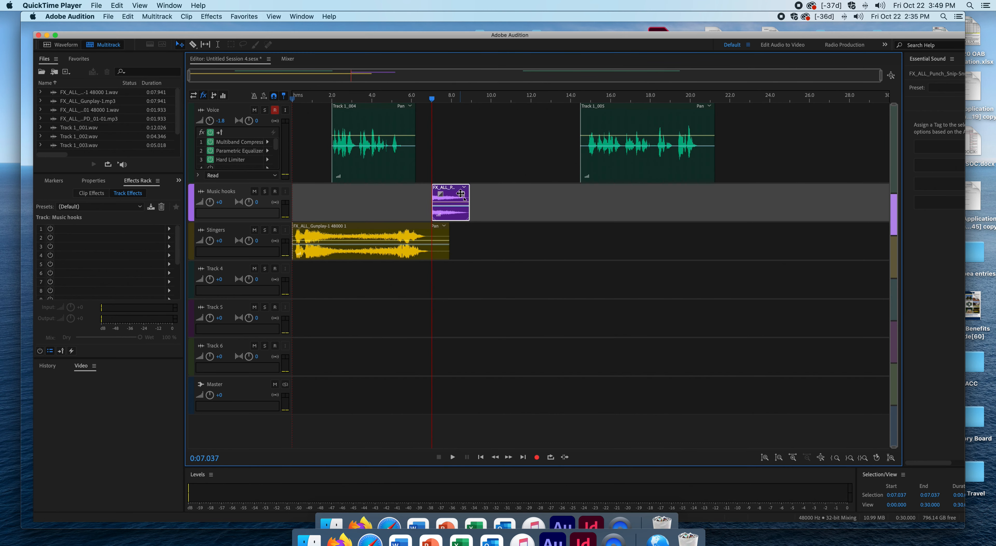
# Move the new punch clip from the Music hooks track to the Stingers track, starting at about 20.7 seconds.
pyautogui.moveTo(462, 190); pyautogui.dragTo(729, 213)
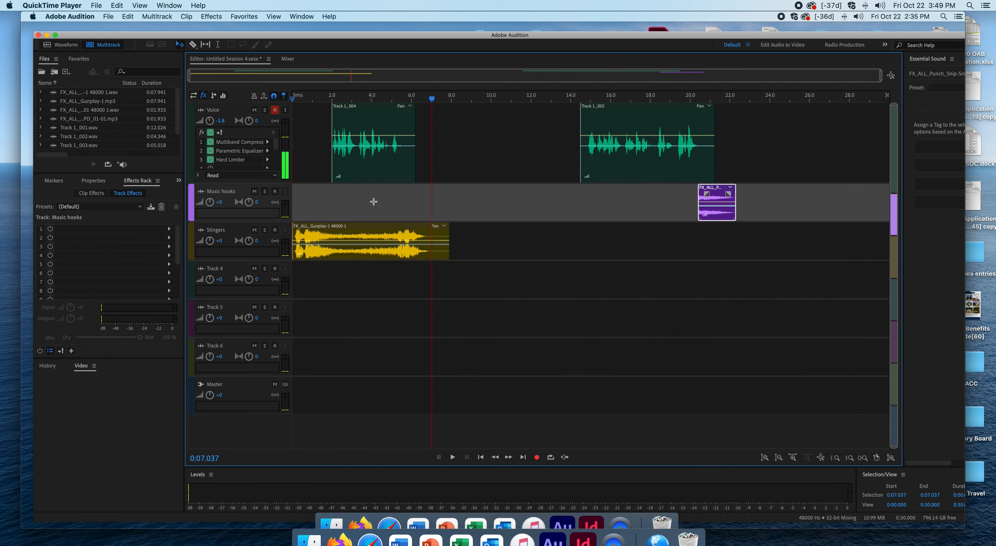
pyautogui.moveTo(727, 194); pyautogui.dragTo(728, 234)
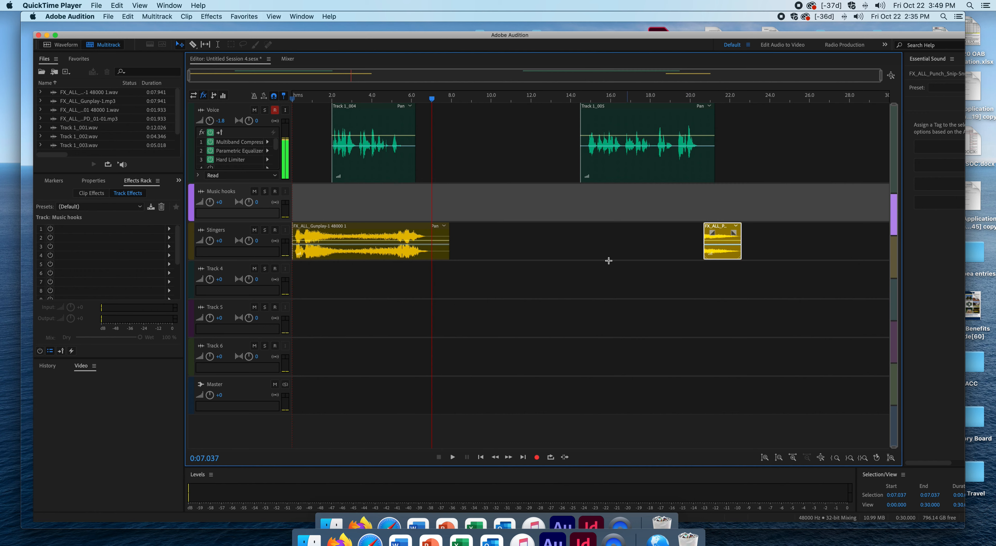
pyautogui.click(482, 244)
pyautogui.rightClick(483, 244)
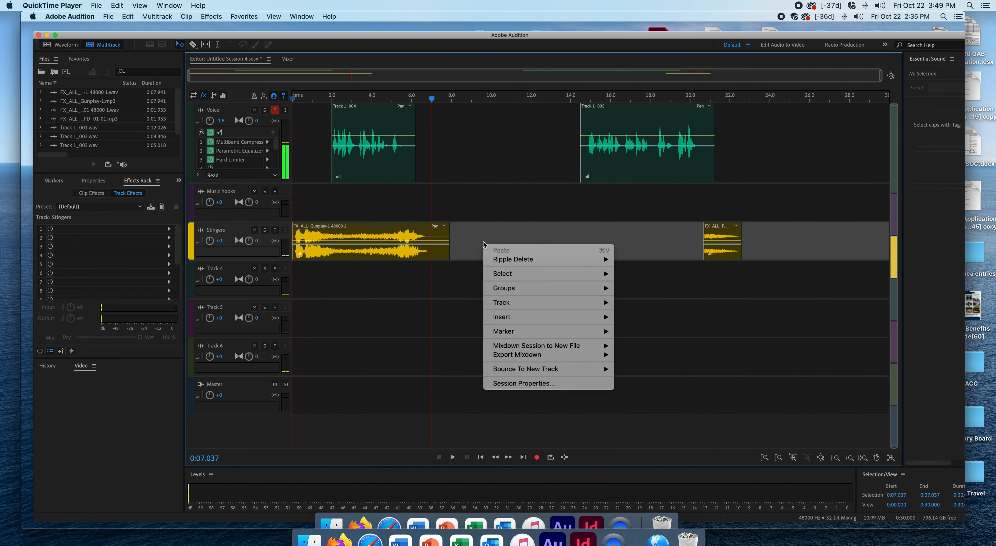
pyautogui.click(572, 236)
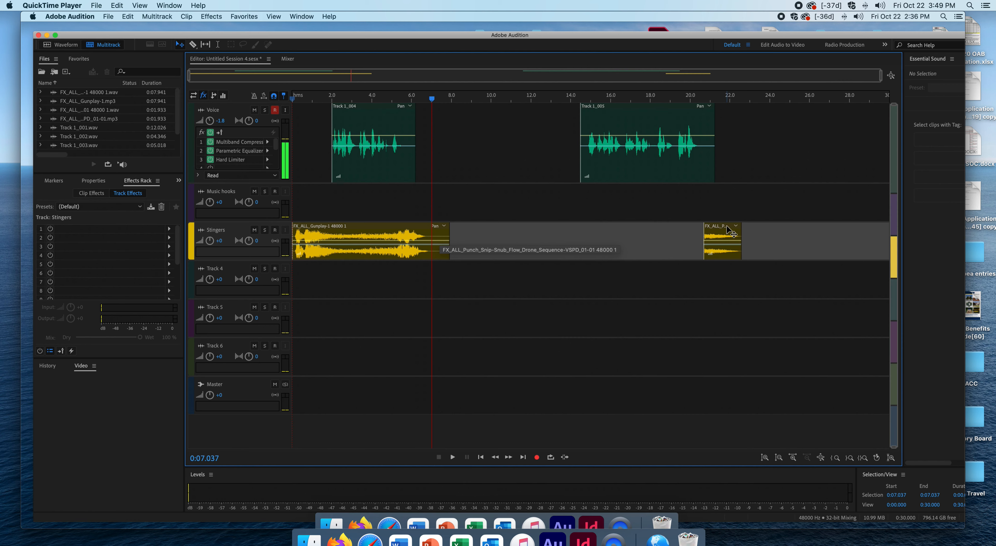
# Place three copies of the punch clip on the Stingers track at about 8.4, 11 and 13.2 seconds, and nudge the original slightly later.
pyautogui.click(724, 229)
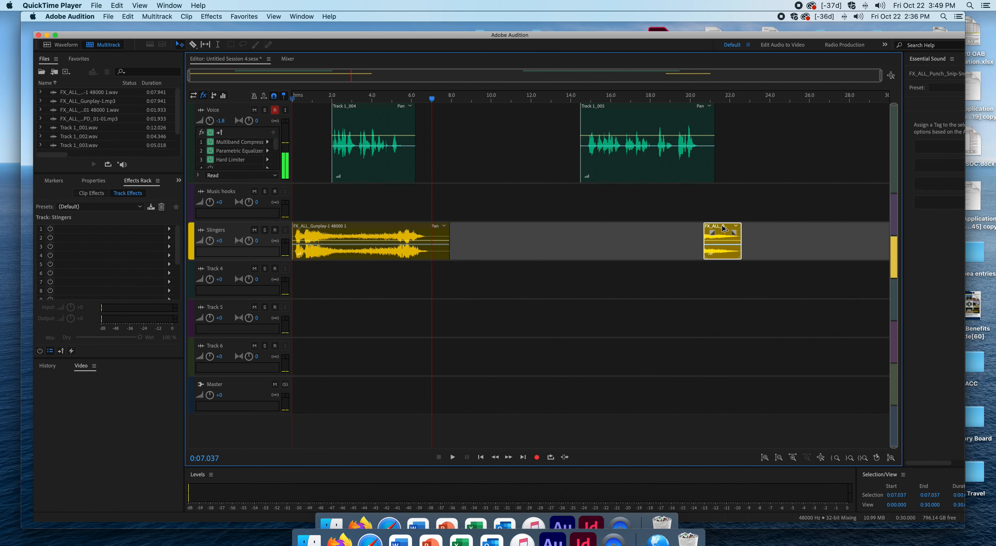
pyautogui.moveTo(724, 228); pyautogui.dragTo(480, 239)
pyautogui.click(483, 247)
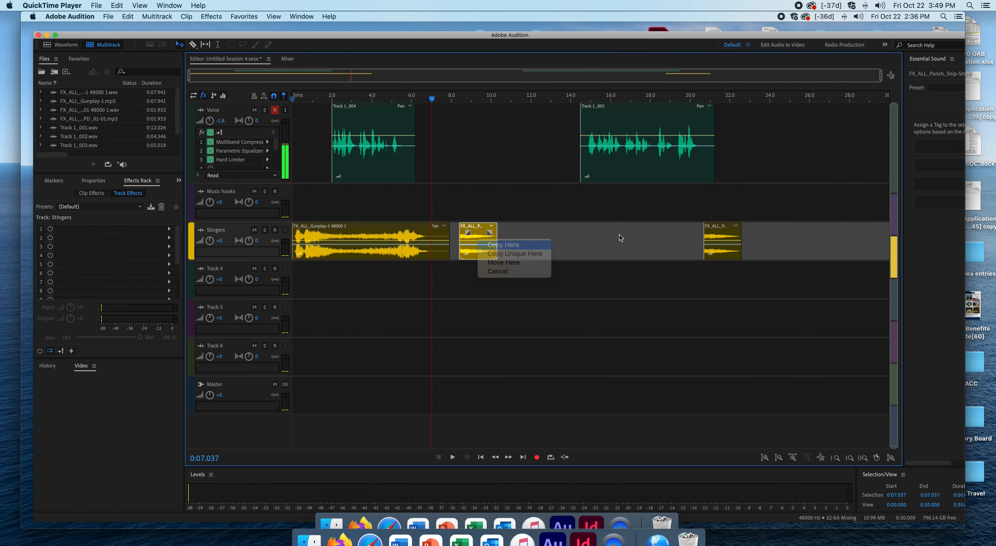
pyautogui.moveTo(719, 230); pyautogui.dragTo(527, 239)
pyautogui.moveTo(715, 232); pyautogui.dragTo(572, 238)
pyautogui.click(593, 243)
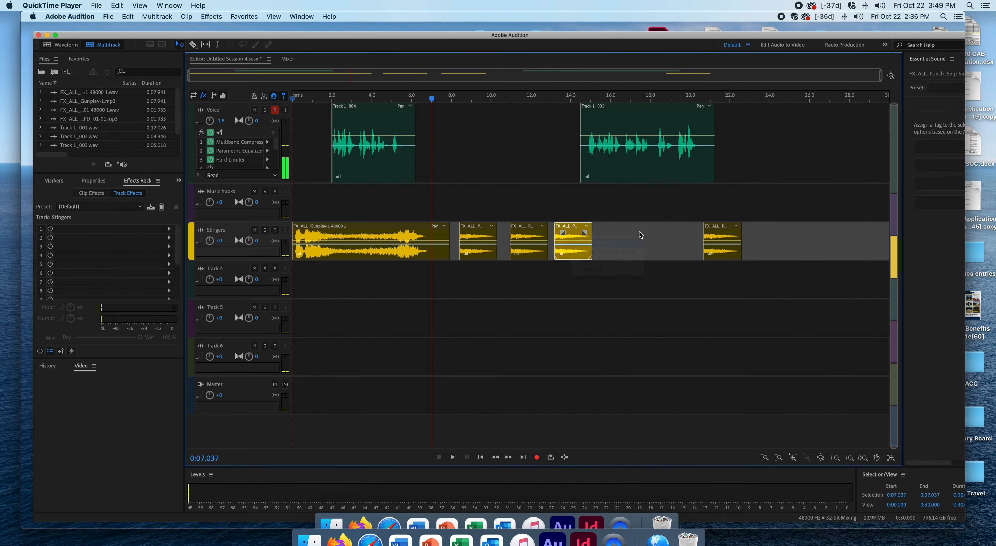
pyautogui.moveTo(728, 229); pyautogui.dragTo(732, 229)
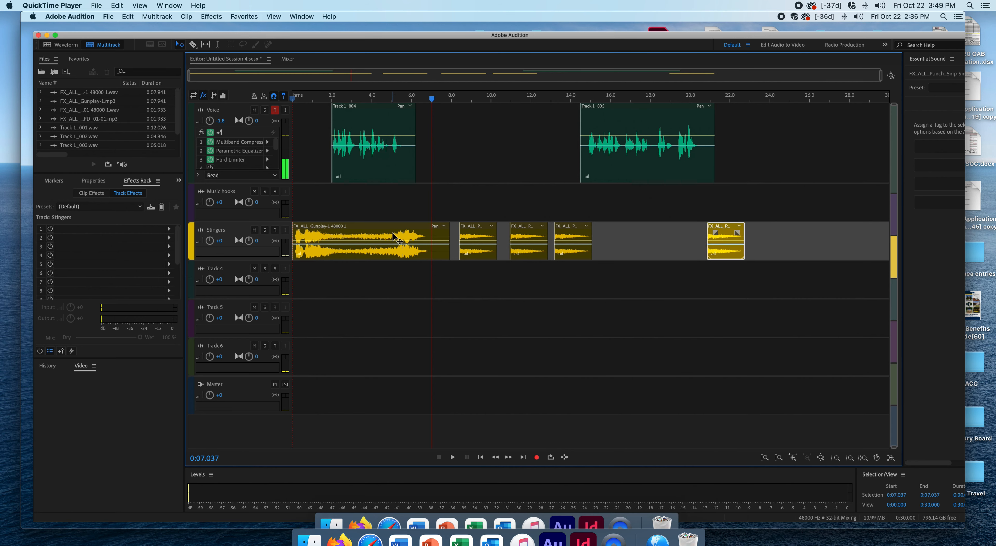
pyautogui.rightClick(360, 232)
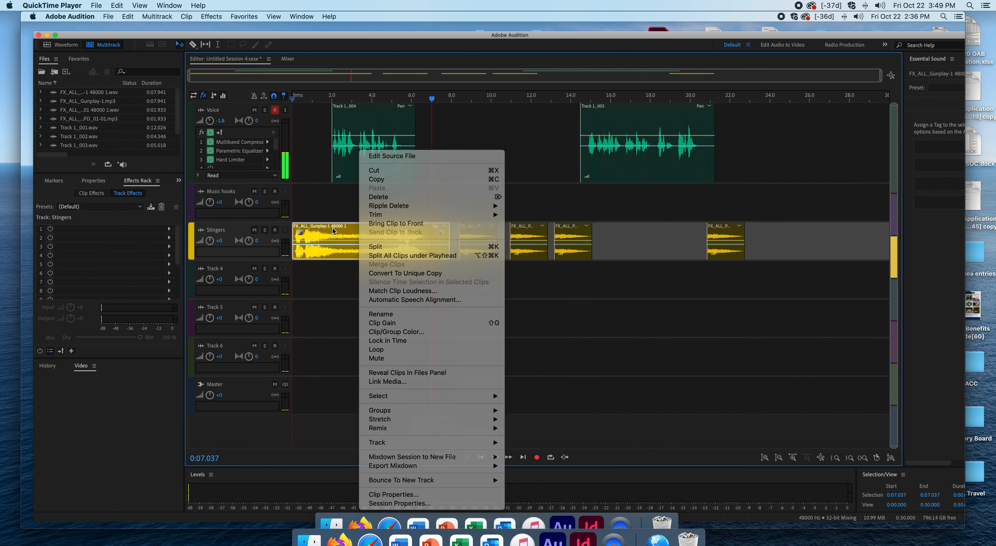
pyautogui.moveTo(333, 231); pyautogui.dragTo(356, 289)
pyautogui.click(356, 289)
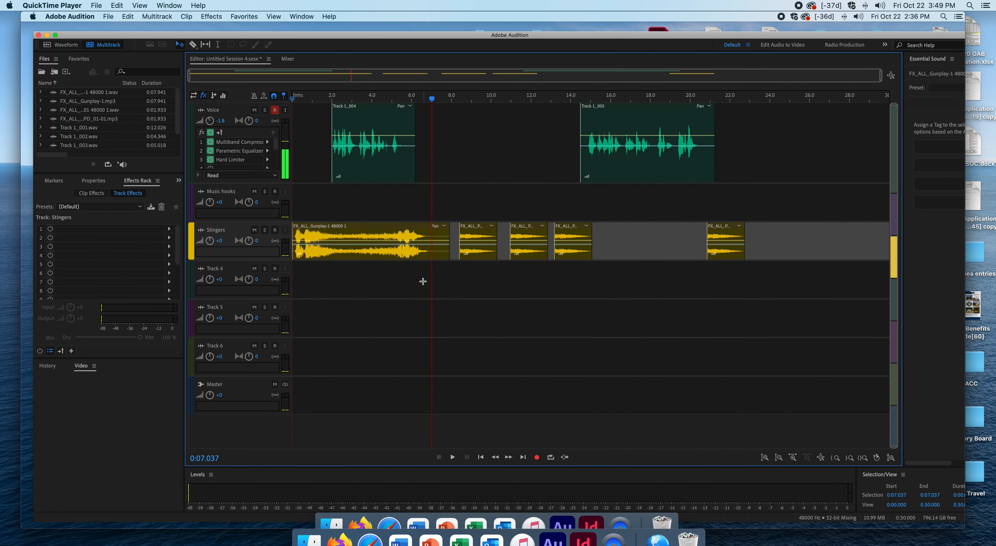
pyautogui.moveTo(380, 236); pyautogui.dragTo(654, 296)
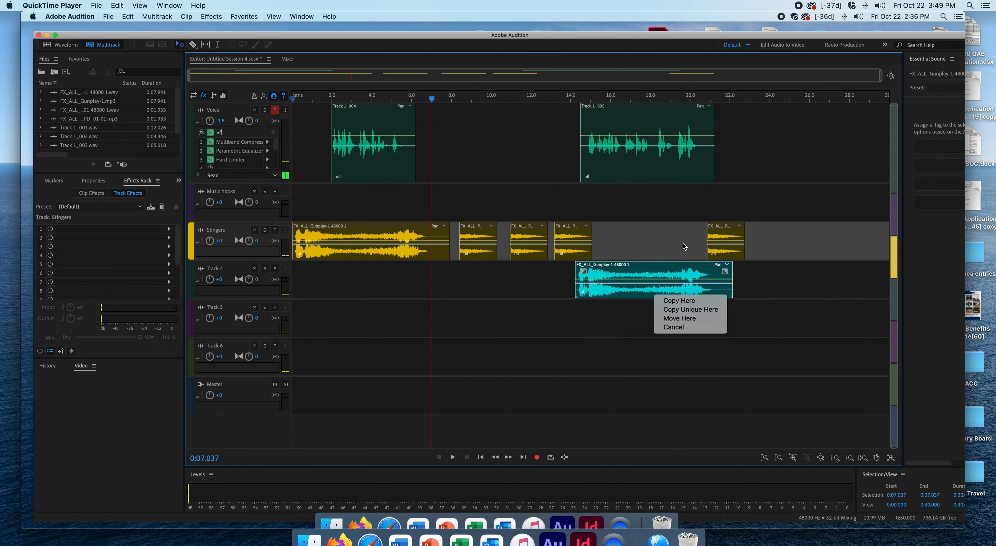
# Move the last punch clip on the Stingers track to about 24.4 seconds.
pyautogui.click(727, 229)
pyautogui.moveTo(739, 228); pyautogui.dragTo(810, 228)
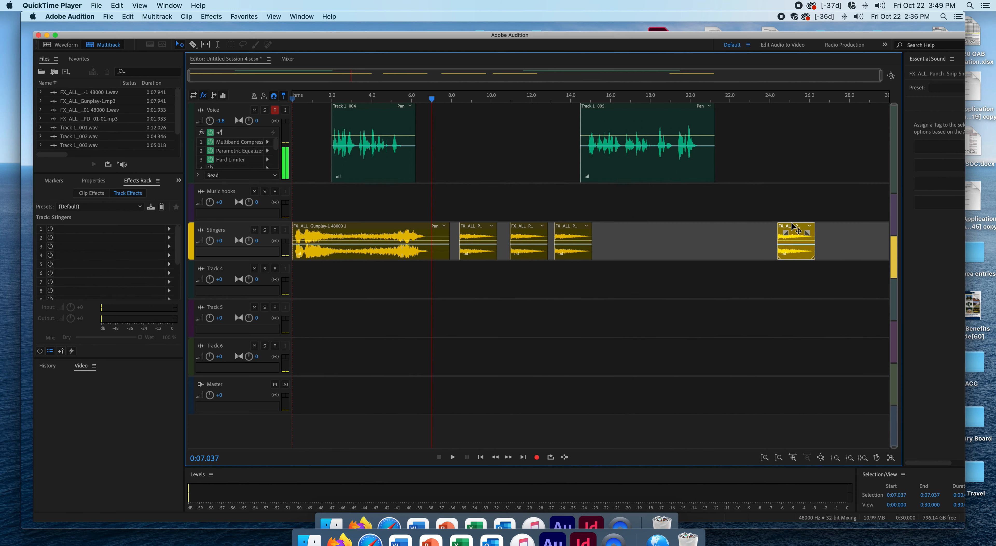
pyautogui.rightClick(638, 280)
pyautogui.press('Escape')
# Place a copy of the Gunplay clip on the Stingers track at about 15.3 seconds, between the third and last punch clips.
pyautogui.rightClick(373, 236)
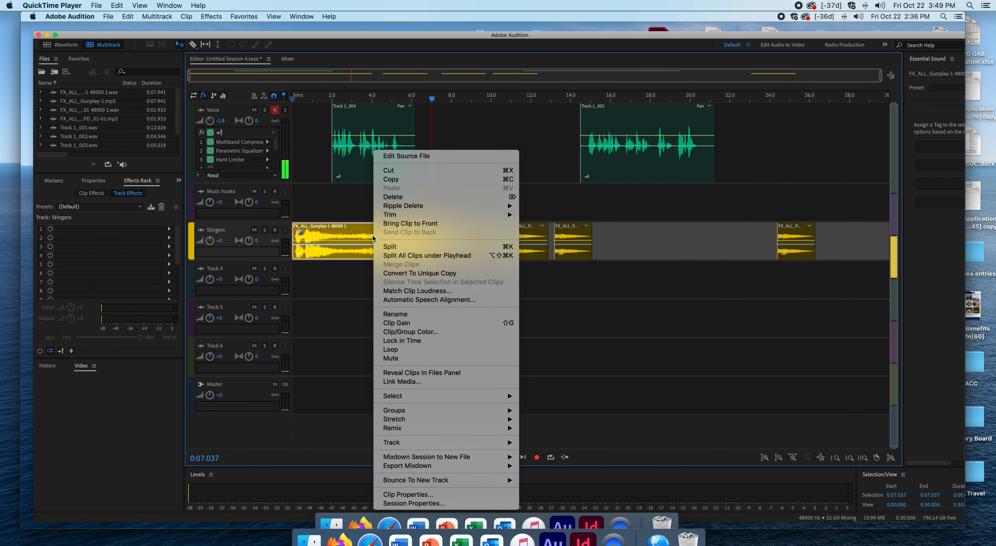
pyautogui.rightClick(354, 223)
pyautogui.moveTo(355, 225); pyautogui.dragTo(674, 249)
pyautogui.click(689, 307)
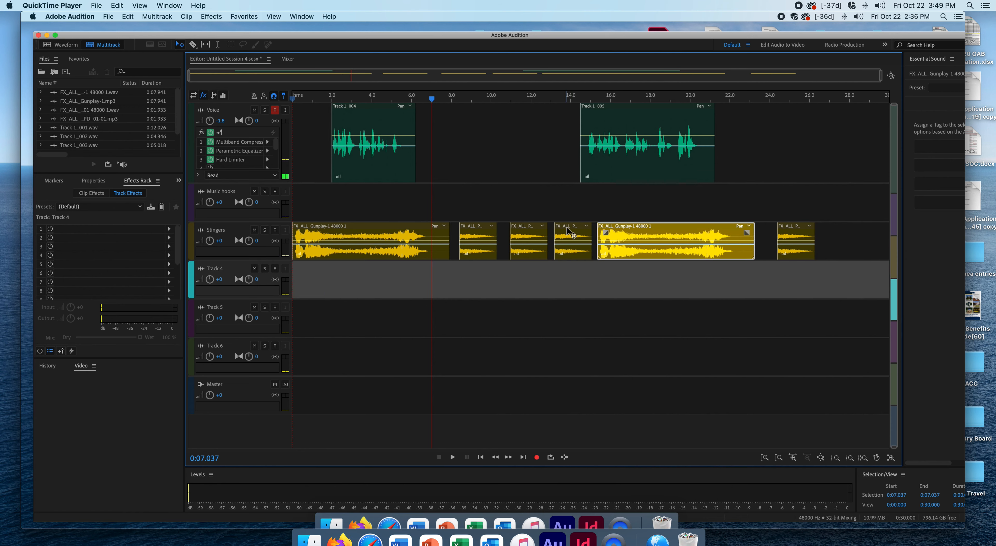
# Nudge the third punch clip to about 13.1 seconds and move the second voice clip to start at about 18.8 seconds.
pyautogui.moveTo(566, 228); pyautogui.dragTo(565, 226)
pyautogui.moveTo(623, 109); pyautogui.dragTo(710, 110)
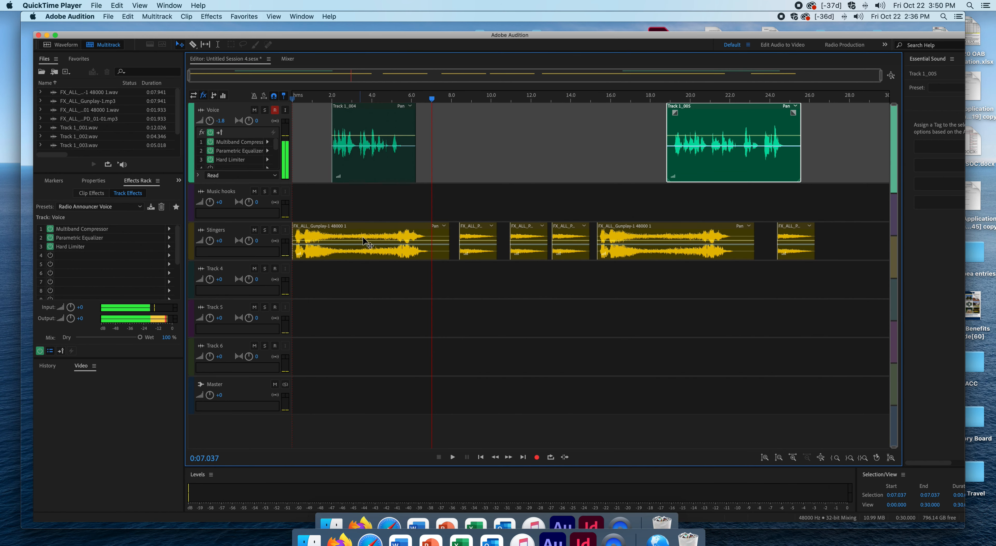
# Rename Track 4 as Drops and open the file chooser for inserting files on that track.
pyautogui.click(221, 268)
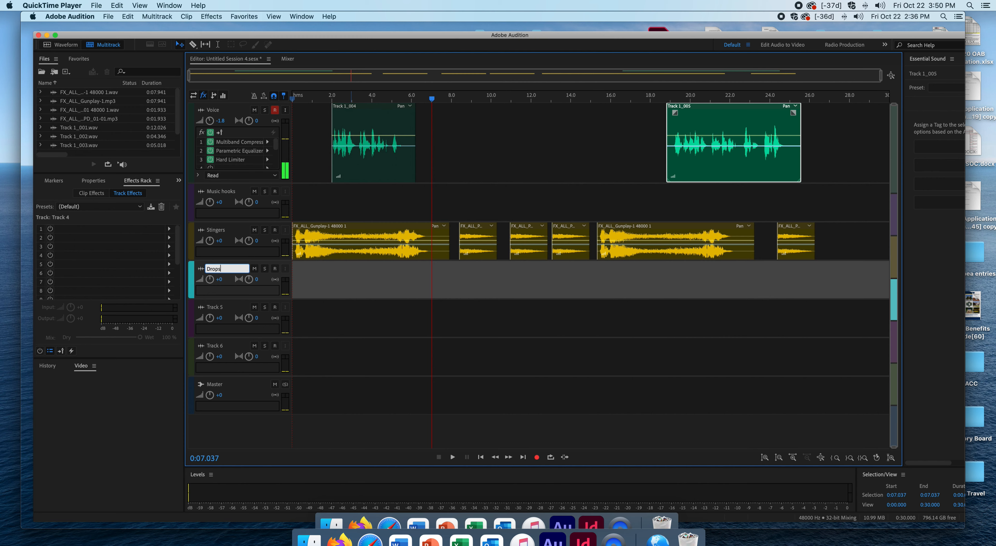
pyautogui.rightClick(500, 284)
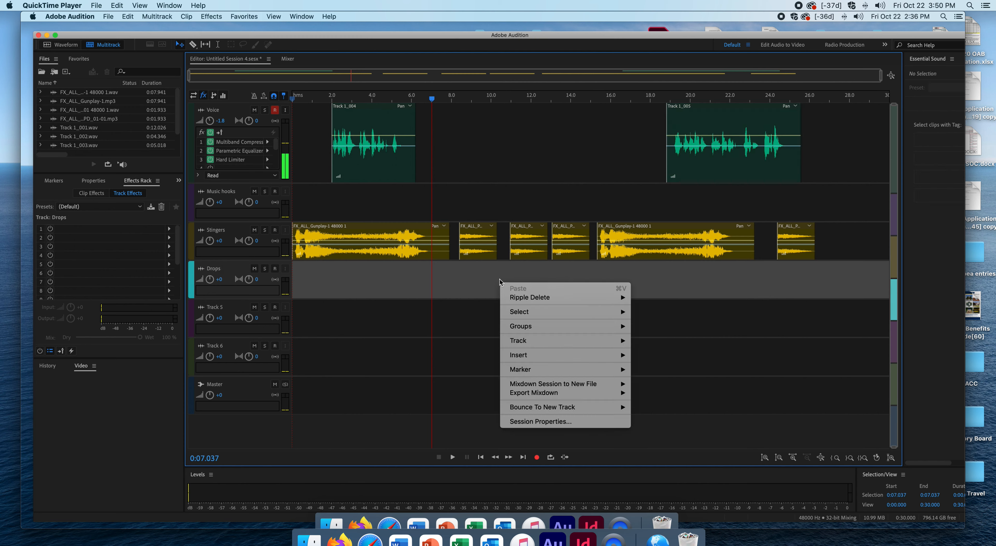
pyautogui.moveTo(596, 357)
pyautogui.click(665, 369)
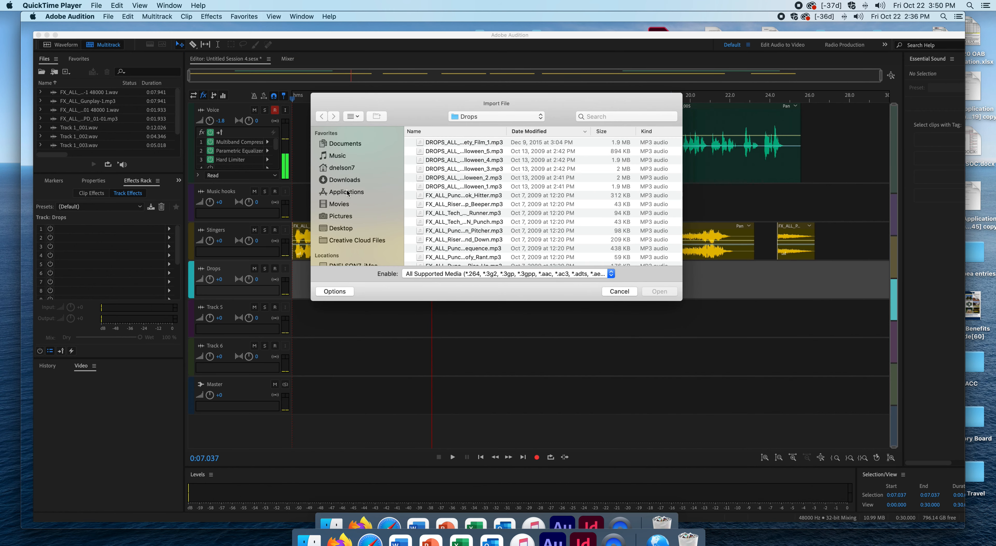
# Look through the Drops folder and preview DROPS_ALL_Scraps_7.mp3.
pyautogui.scroll(-1, 369, 225)
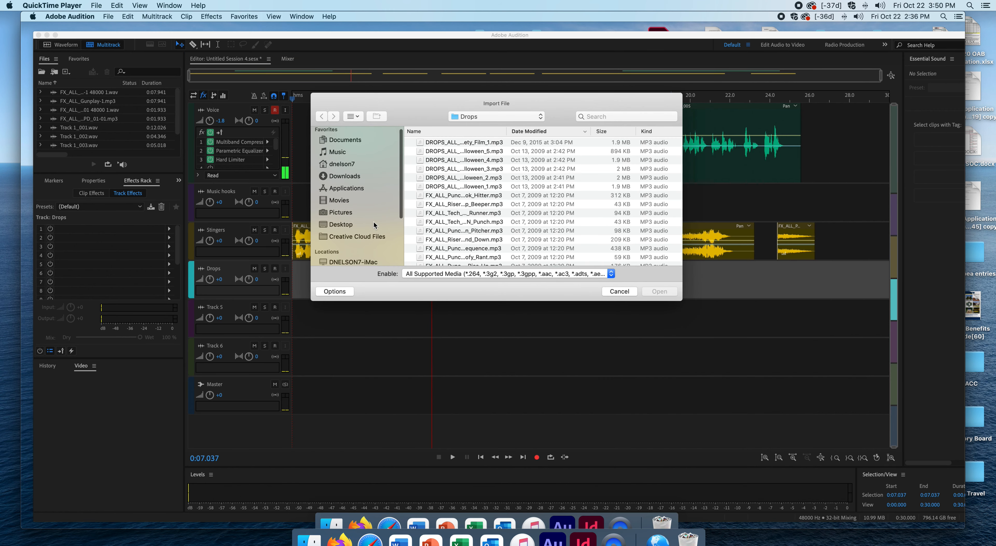
pyautogui.scroll(1, 374, 226)
pyautogui.scroll(-10, 490, 167)
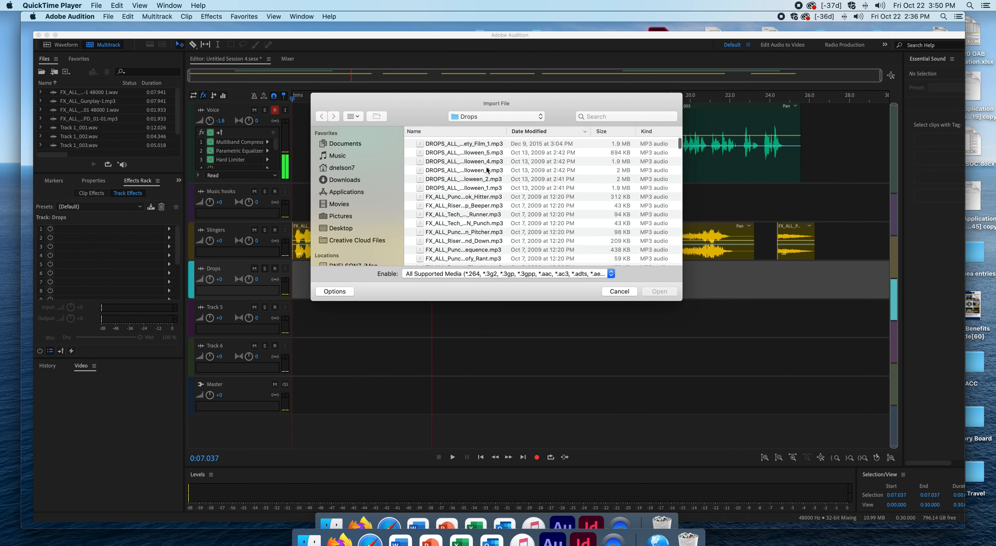
pyautogui.scroll(-6, 487, 170)
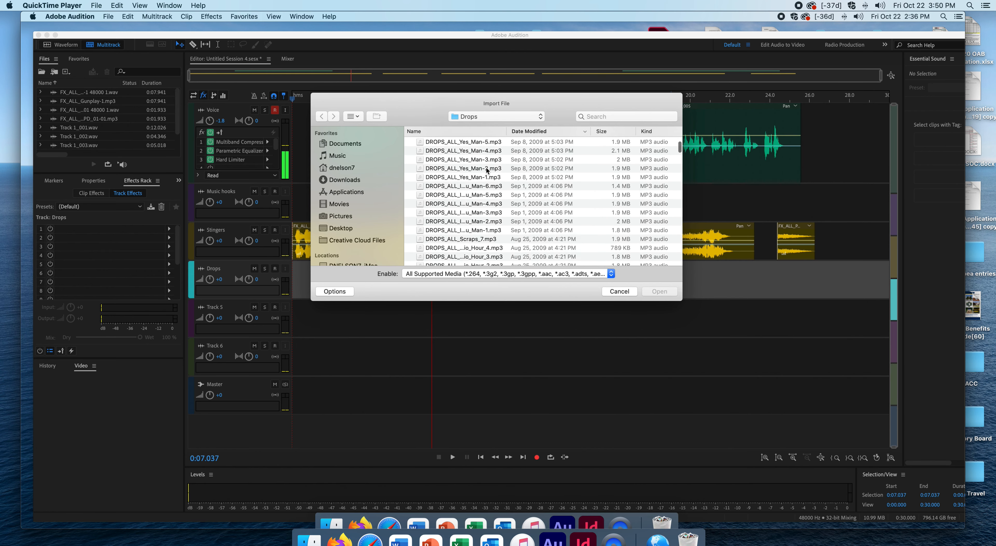
pyautogui.click(486, 229)
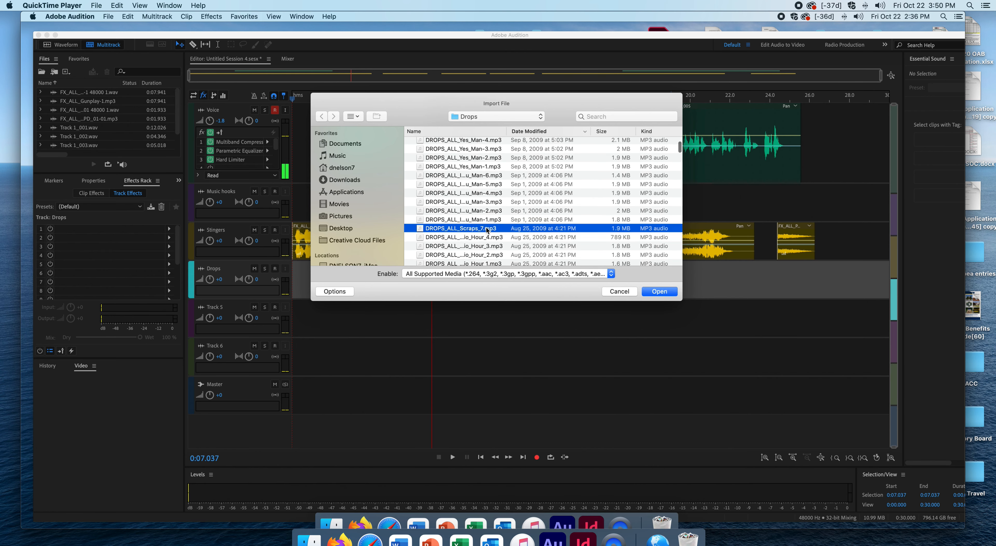
pyautogui.press('space')
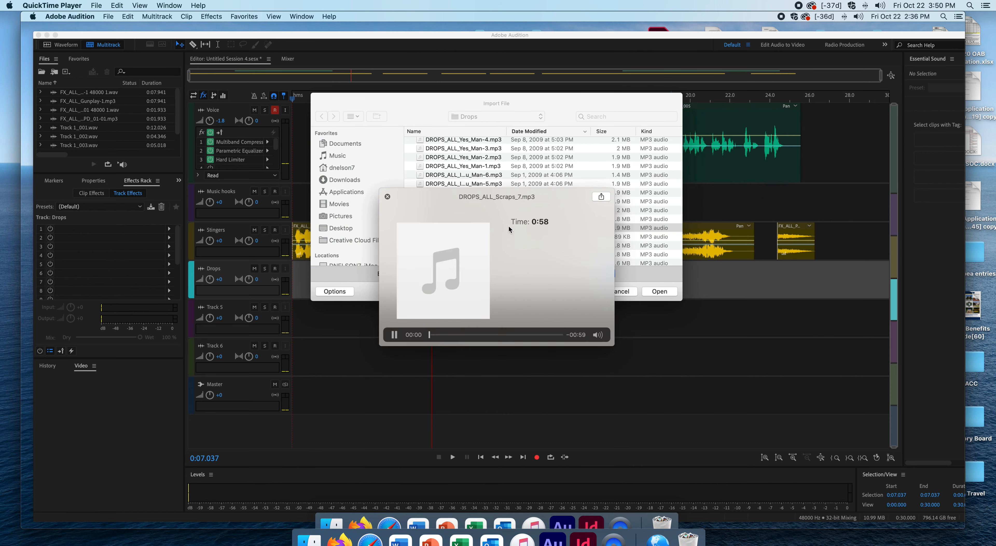
pyautogui.click(388, 198)
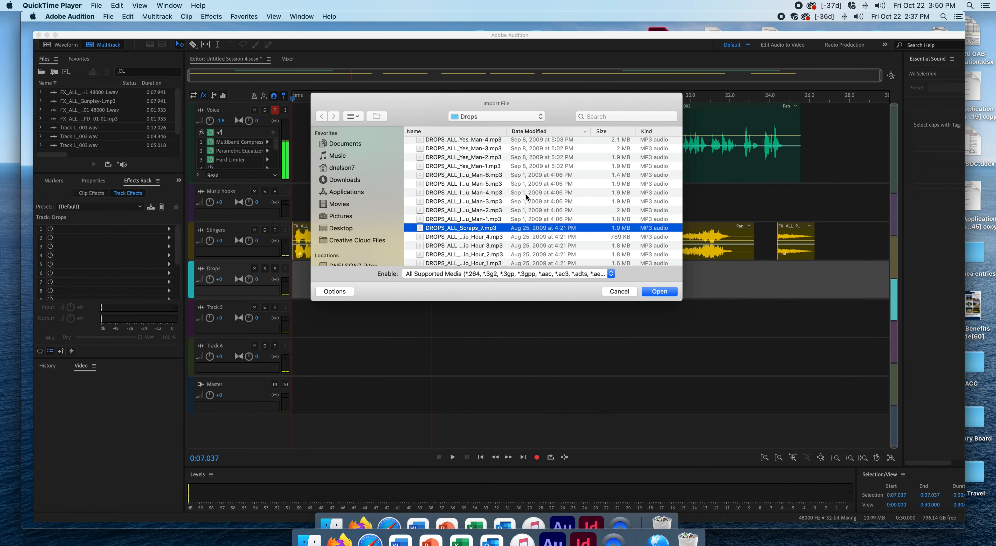
# Browse to the CLIPS folder inside the CHR Workparts folder of Audio Workparts.
pyautogui.click(487, 117)
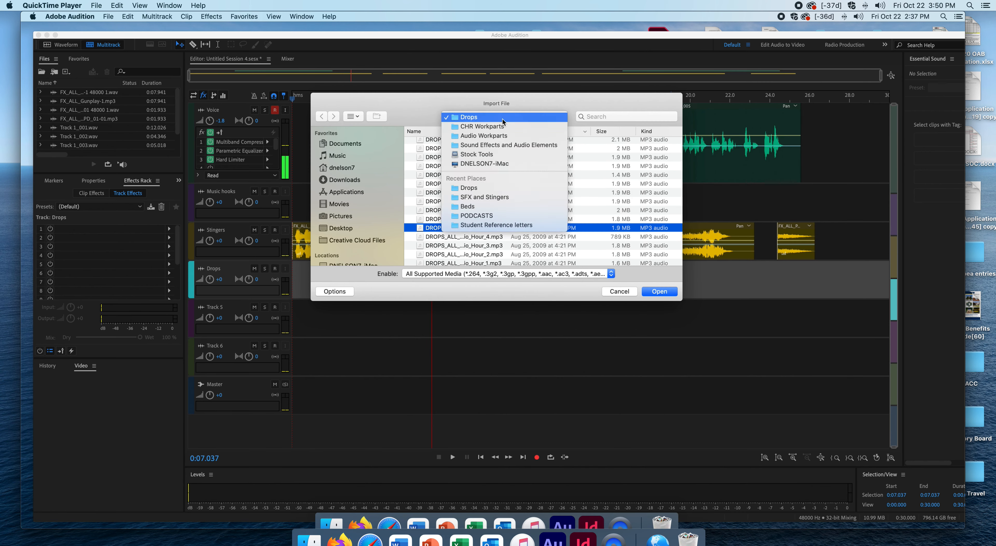
pyautogui.click(511, 197)
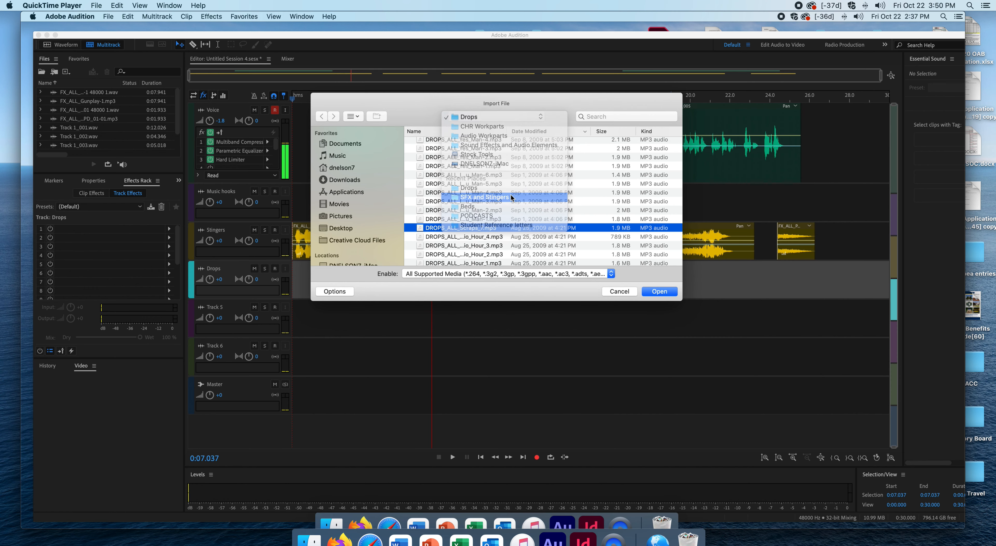
pyautogui.click(502, 117)
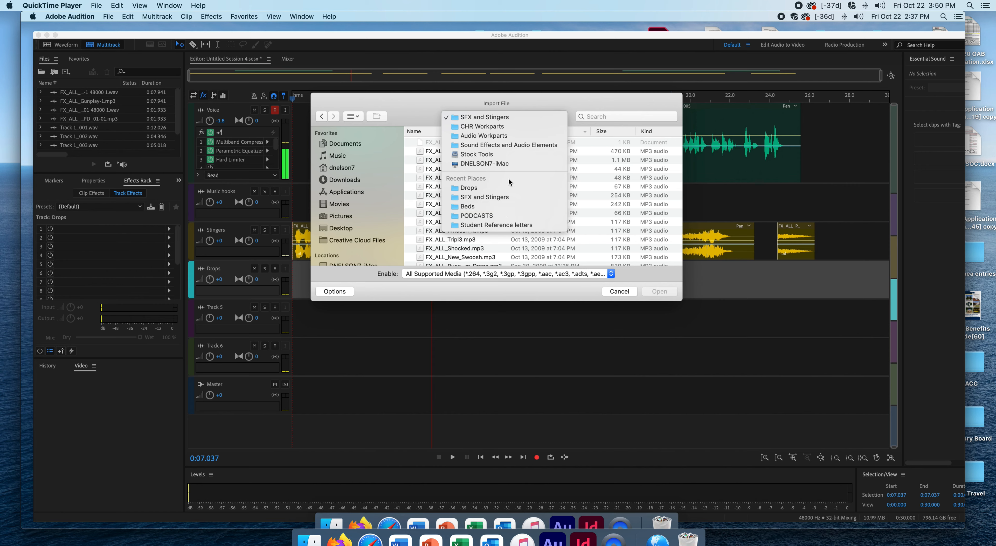
pyautogui.click(513, 156)
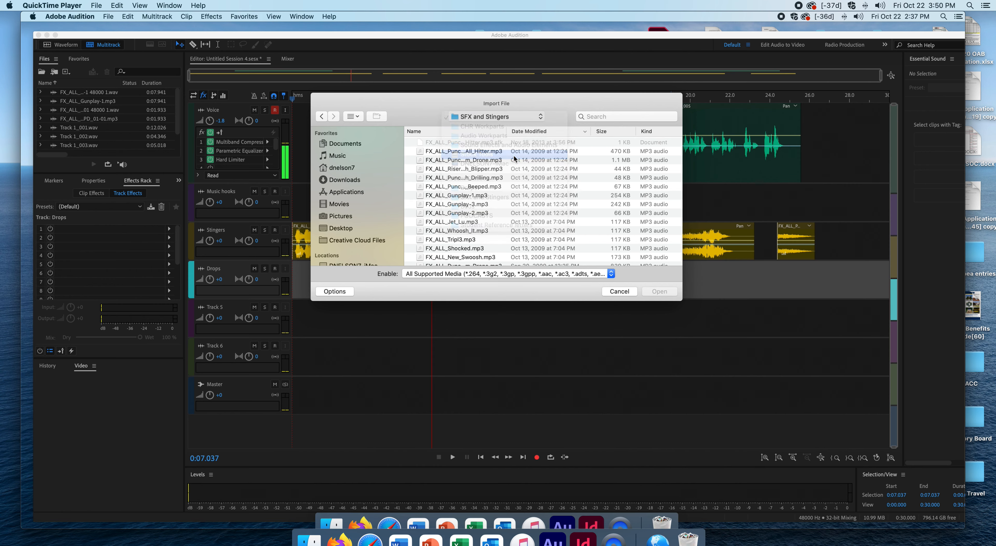
pyautogui.doubleClick(456, 170)
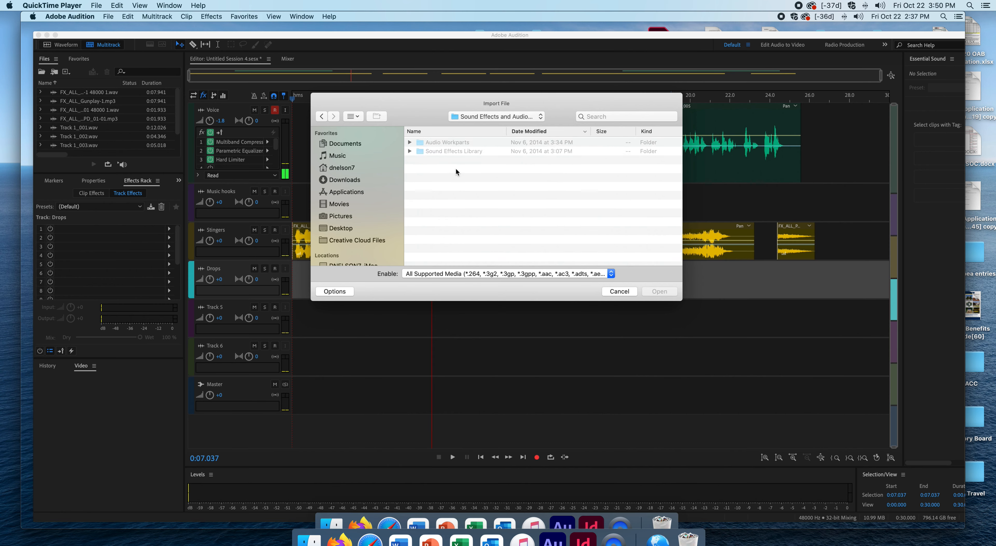
pyautogui.doubleClick(470, 151)
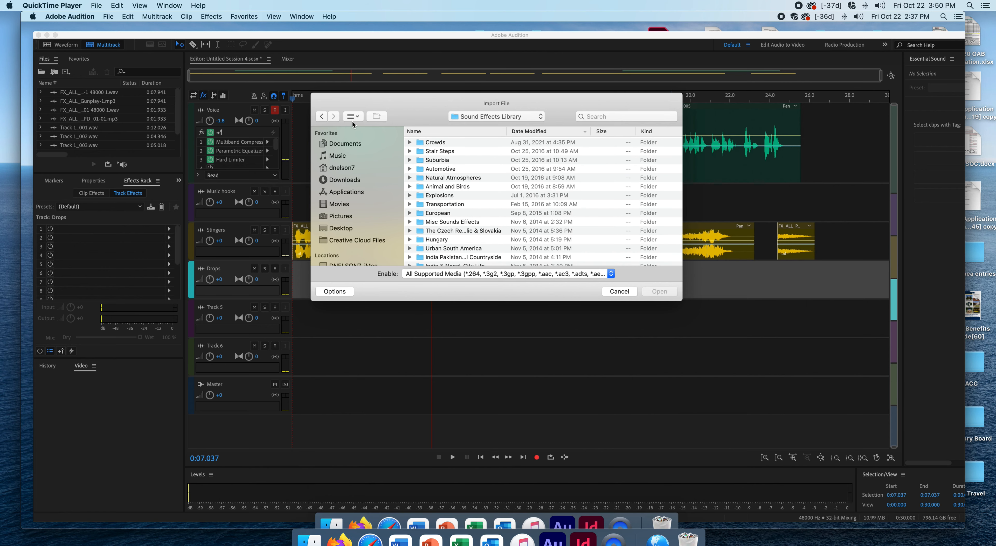
pyautogui.click(322, 117)
pyautogui.doubleClick(448, 143)
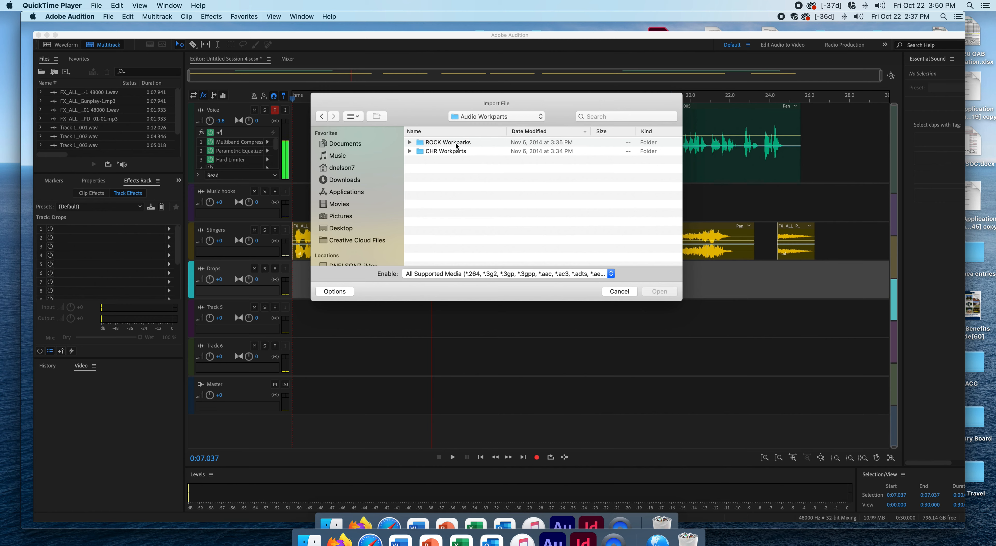
pyautogui.doubleClick(456, 152)
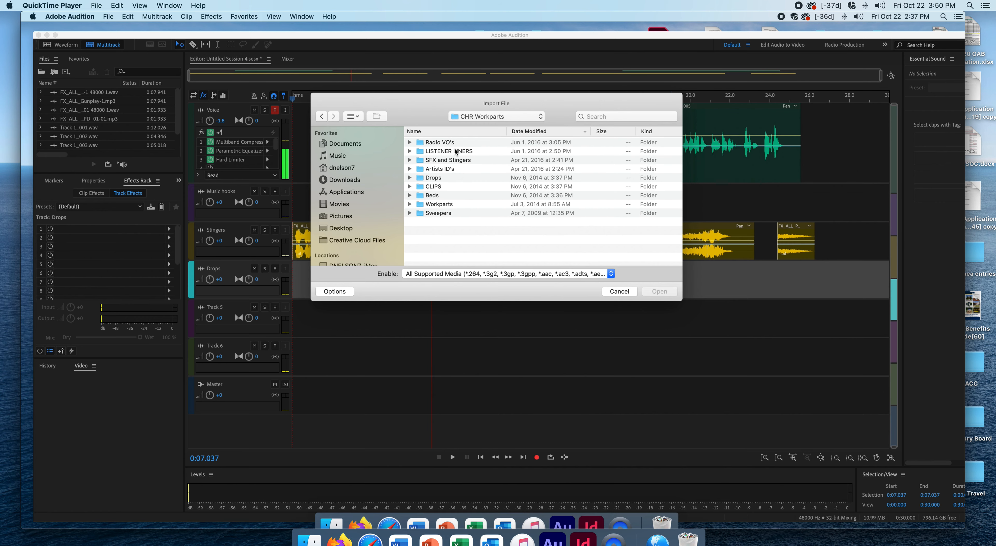
pyautogui.doubleClick(441, 186)
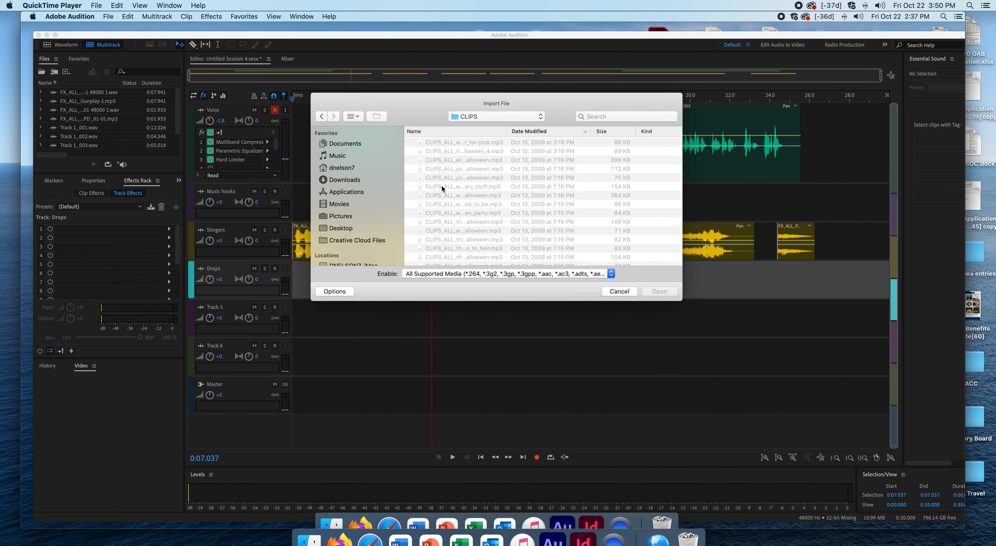
# Preview the Halloween clip whose file name starts with CLIPS_ALL_who_are_you_supposed_to_be_im_elvis.
pyautogui.click(469, 193)
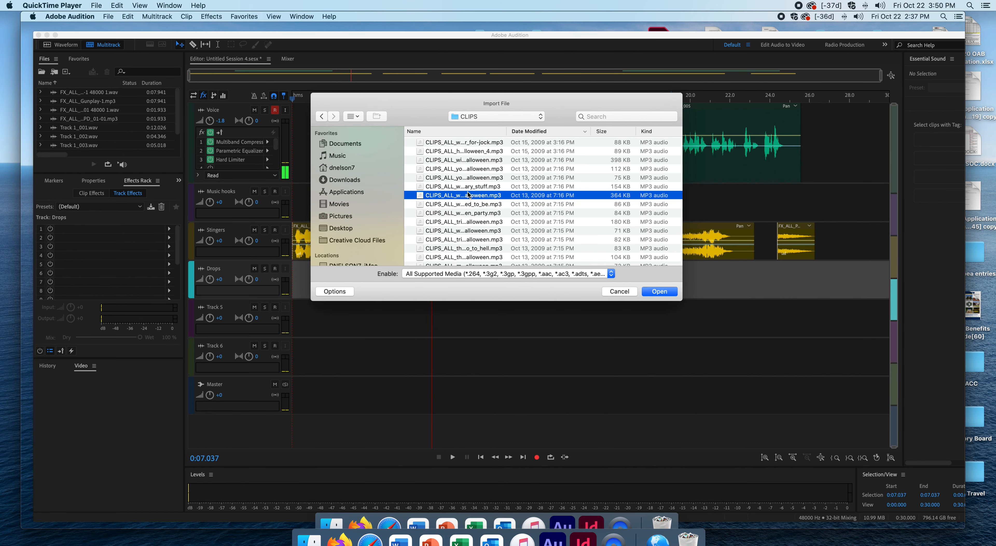
pyautogui.press('space')
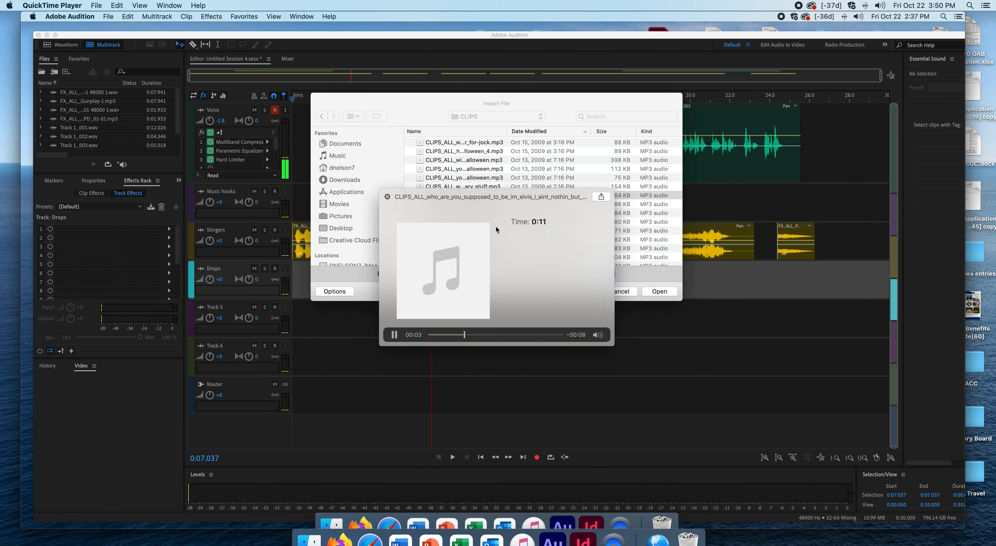
pyautogui.press('space')
# Preview and insert CLIPS_ALL_what_is_that_whatre_you_supposed_to_be.mp3 as a sample-rate-conformed copy, placed on the Music hooks track at about 21 seconds.
pyautogui.click(490, 206)
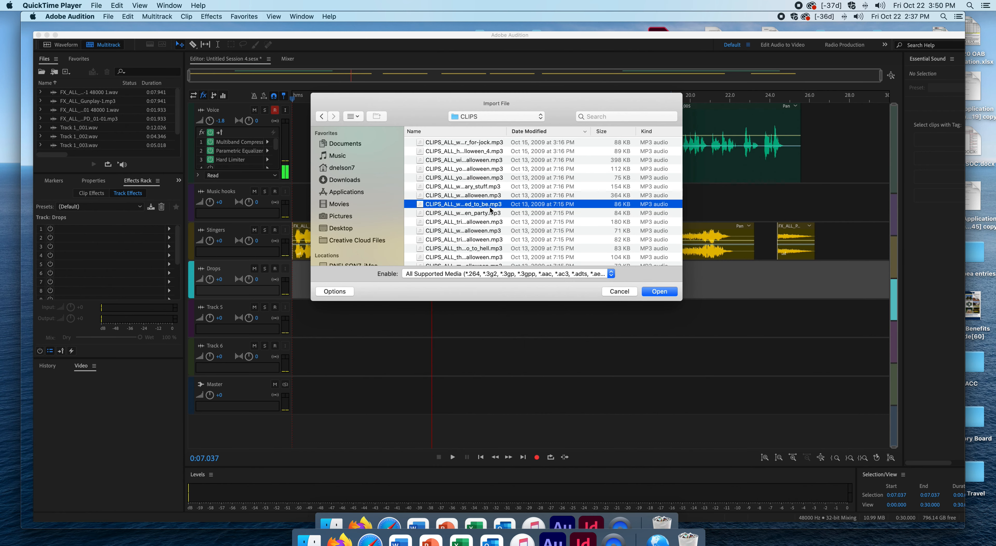
pyautogui.press('space')
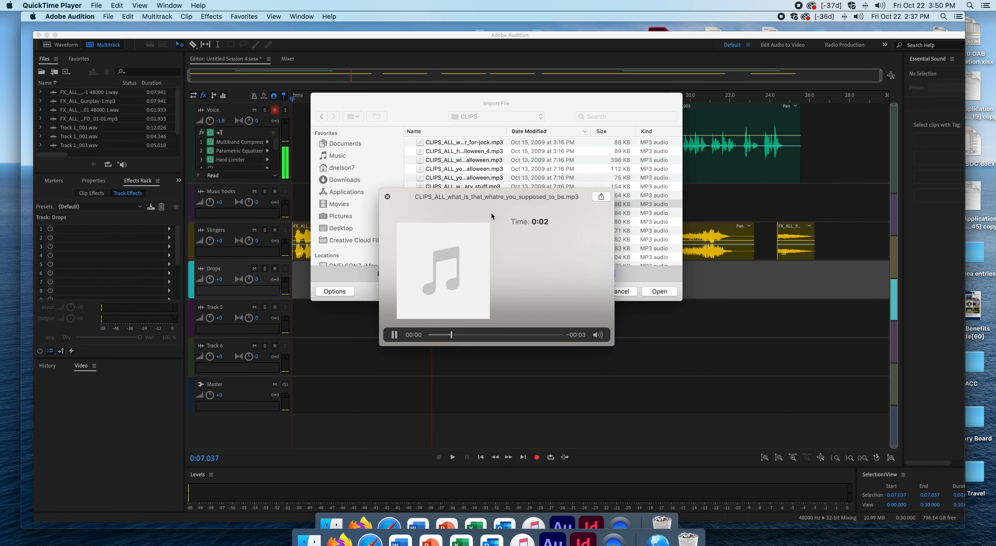
pyautogui.press('space')
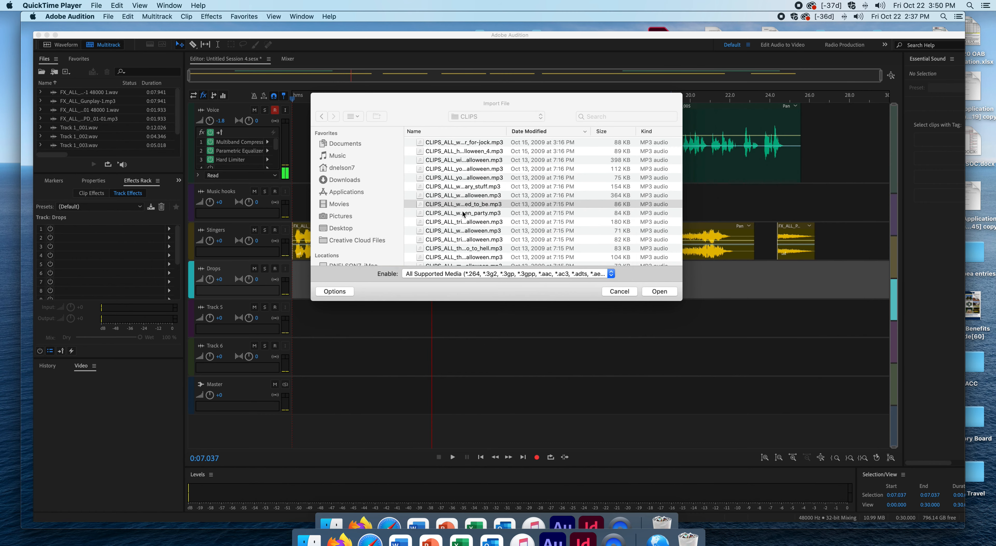
pyautogui.click(660, 291)
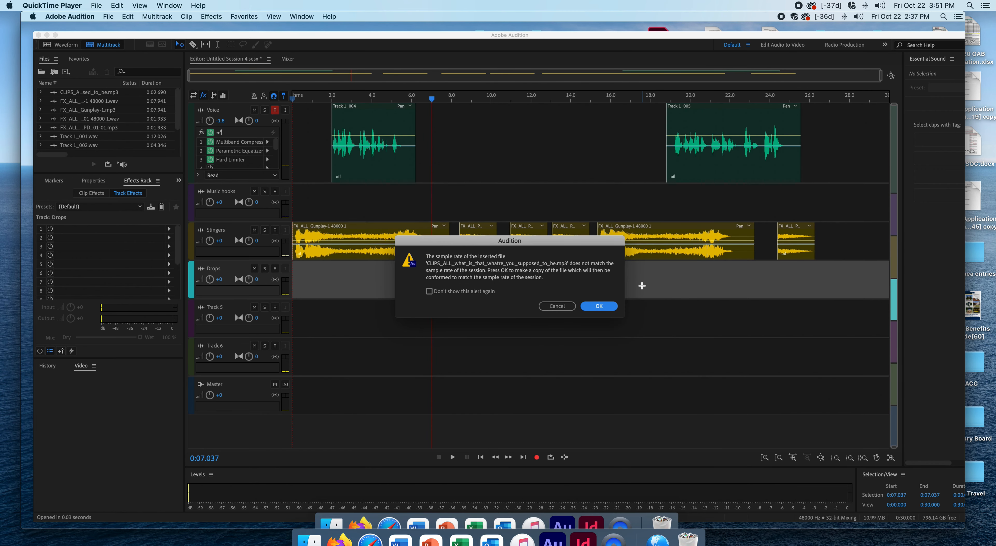
pyautogui.click(602, 306)
pyautogui.moveTo(465, 268); pyautogui.dragTo(743, 153)
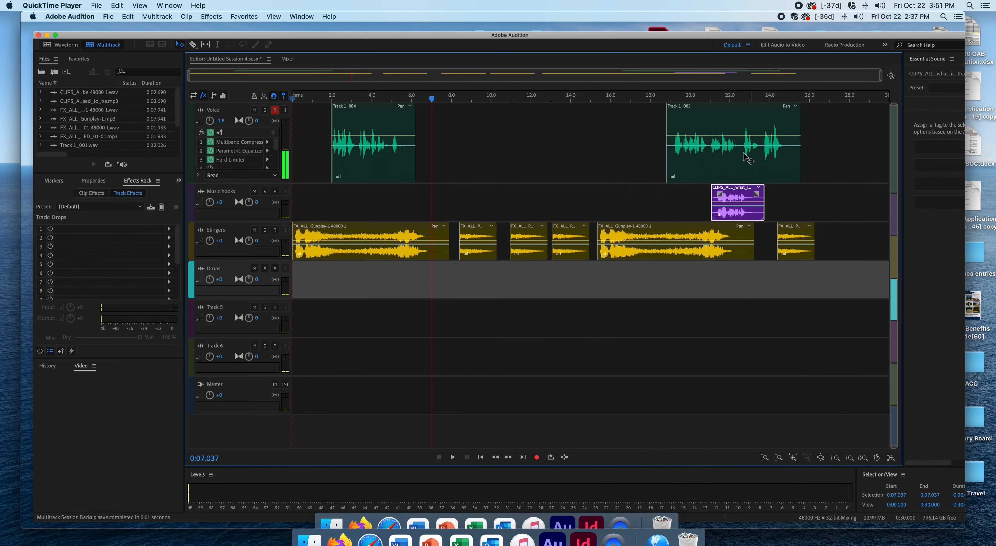
# Split the second voice clip at about 22.5 seconds and move its latter part to about 25.1 seconds.
pyautogui.click(744, 146)
pyautogui.click(197, 44)
pyautogui.click(741, 122)
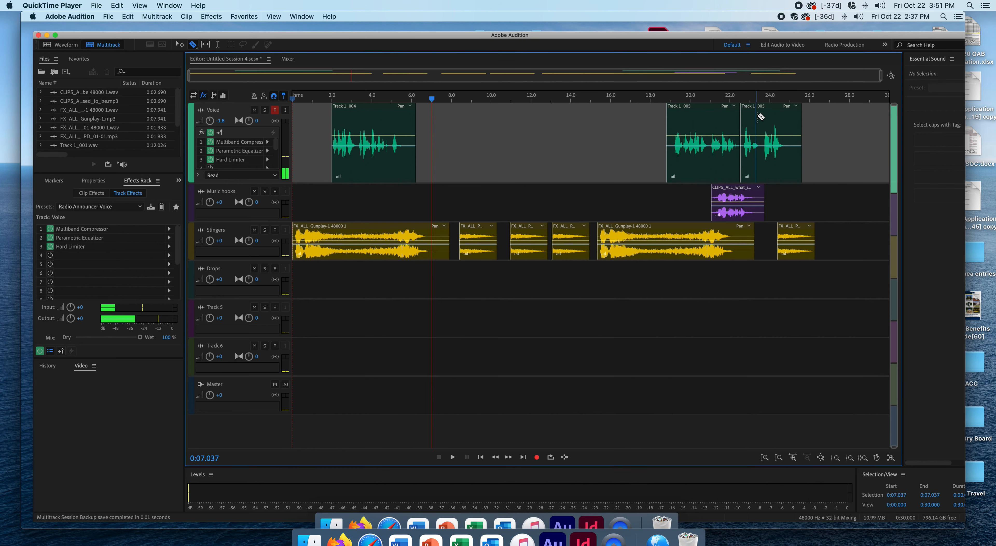
pyautogui.click(762, 114)
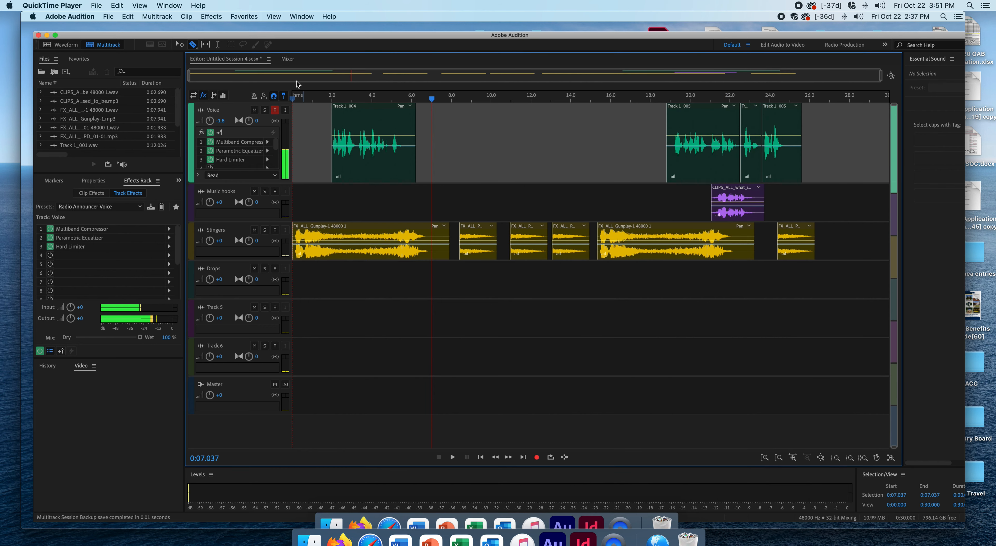
pyautogui.press('super+z')
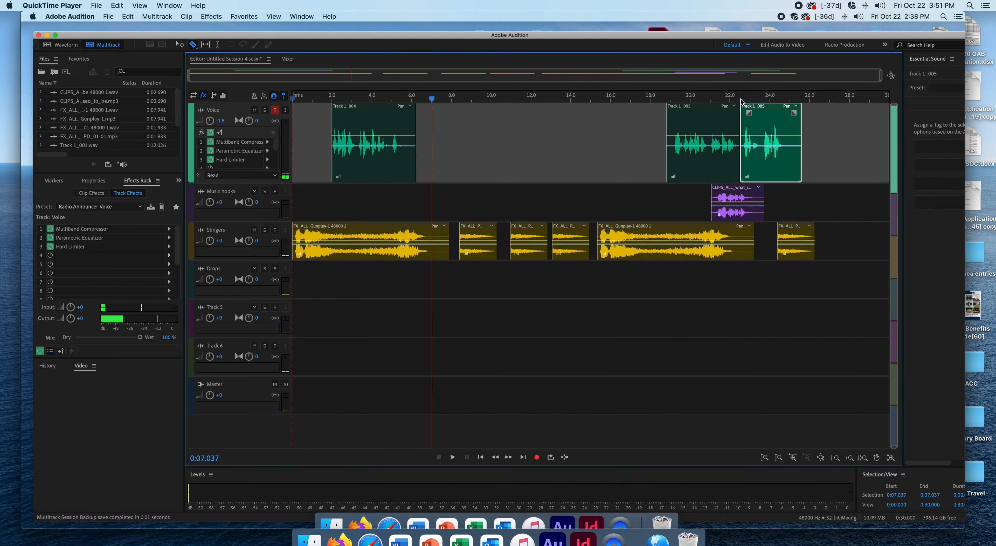
pyautogui.moveTo(764, 110); pyautogui.dragTo(815, 111)
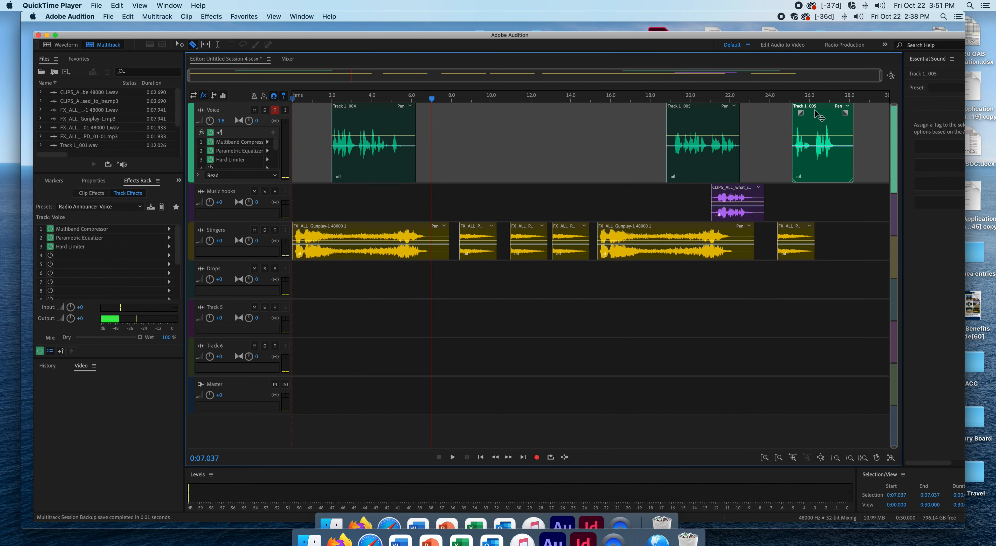
# Listen to the latter part of the split voice clip and the beginning of its first part.
pyautogui.press('space')
pyautogui.click(797, 111)
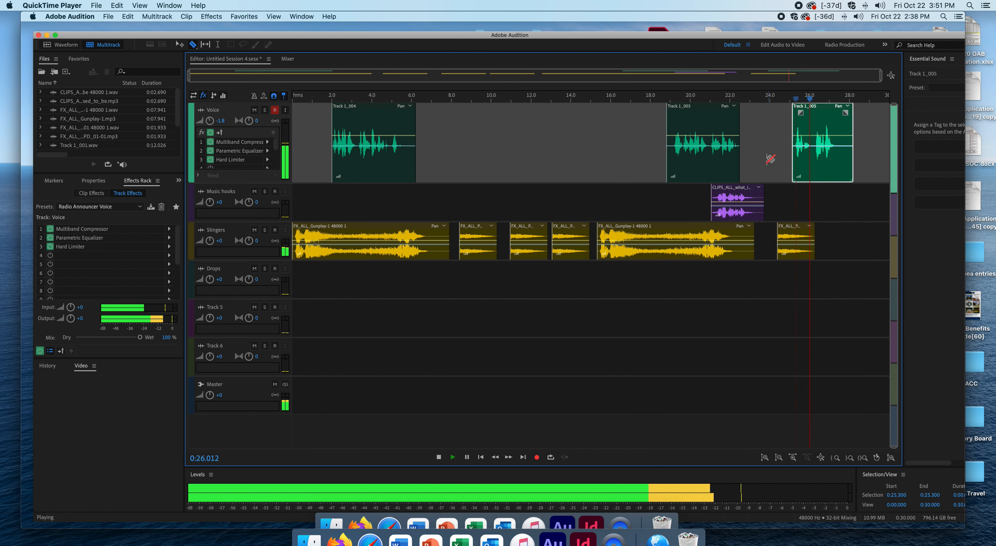
pyautogui.press('space')
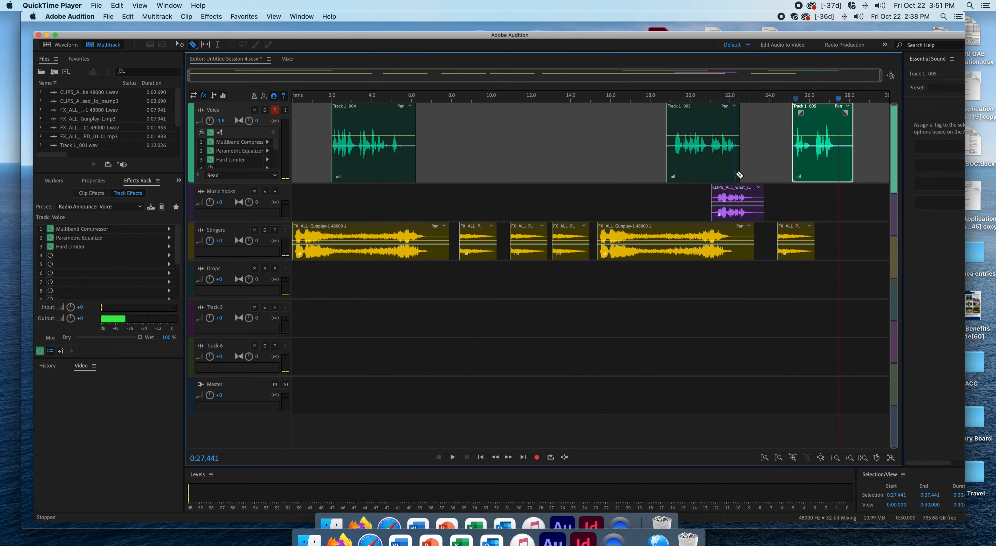
pyautogui.click(668, 99)
pyautogui.press('space')
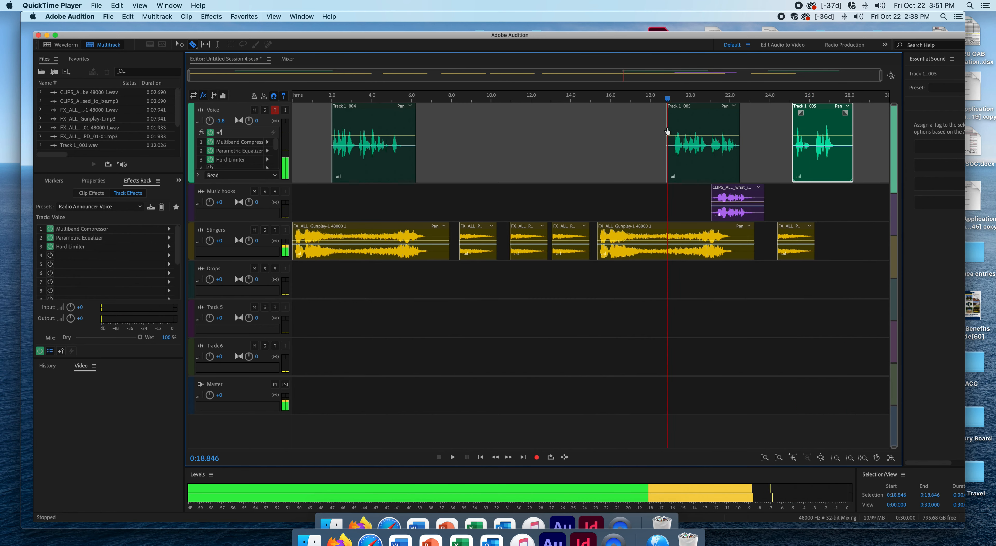
pyautogui.press('space')
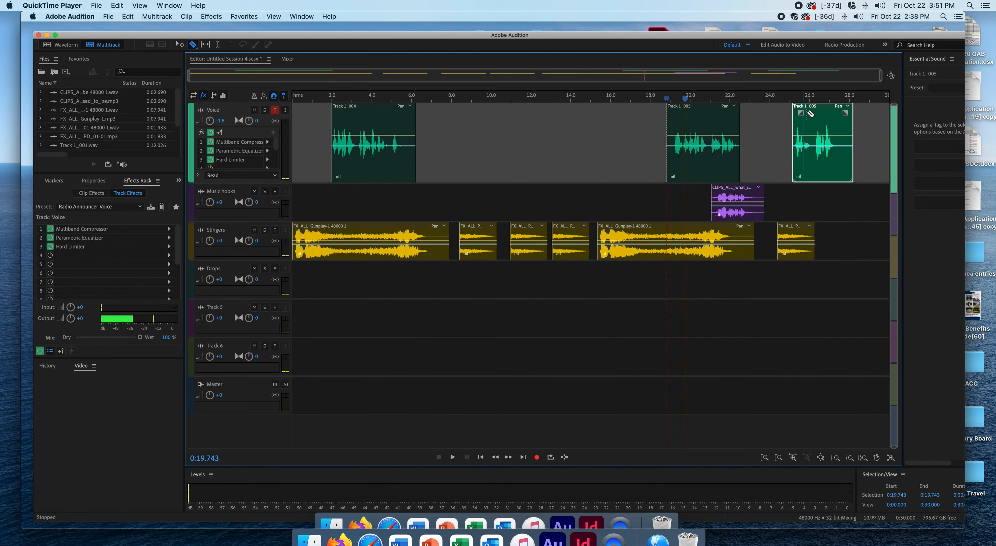
# Swap the order of the two split voice parts, starting them at about 18.3 and 23.8 seconds.
pyautogui.moveTo(713, 113); pyautogui.dragTo(724, 295)
pyautogui.moveTo(827, 113); pyautogui.dragTo(720, 114)
pyautogui.moveTo(727, 271); pyautogui.dragTo(810, 114)
pyautogui.moveTo(711, 110); pyautogui.dragTo(696, 112)
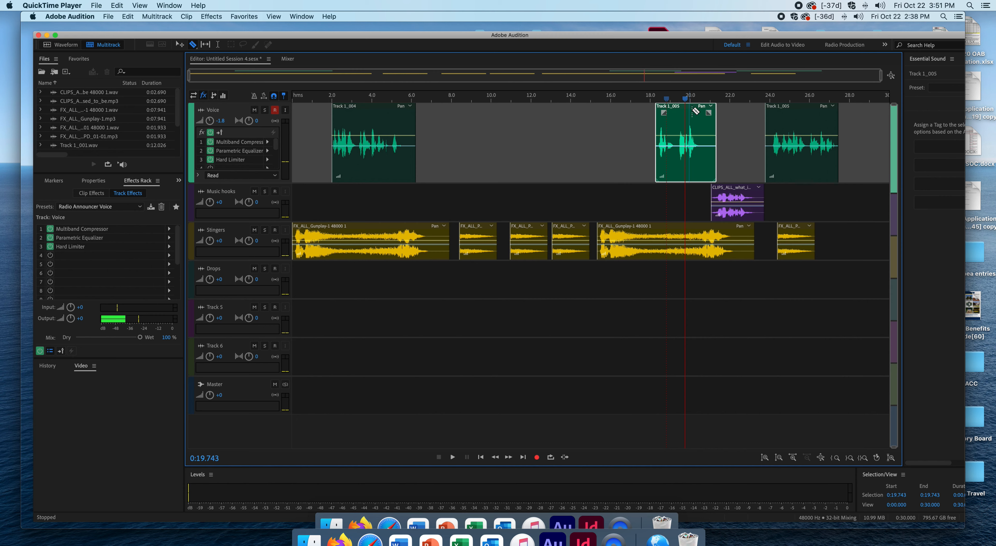
# Shift the last voice clip to about 24.3 seconds and the last punch clip on the Stingers track to about 25.6 seconds.
pyautogui.moveTo(746, 189); pyautogui.dragTo(751, 189)
pyautogui.moveTo(806, 113); pyautogui.dragTo(801, 196)
pyautogui.moveTo(797, 232); pyautogui.dragTo(822, 235)
pyautogui.moveTo(752, 193); pyautogui.dragTo(731, 157)
# Place the spoken drop clip on the Drops track at about 21.6 seconds and play the session from about 15.5 seconds.
pyautogui.moveTo(686, 100); pyautogui.dragTo(601, 98)
pyautogui.click(740, 110)
pyautogui.moveTo(739, 109); pyautogui.dragTo(745, 302)
pyautogui.press('space')
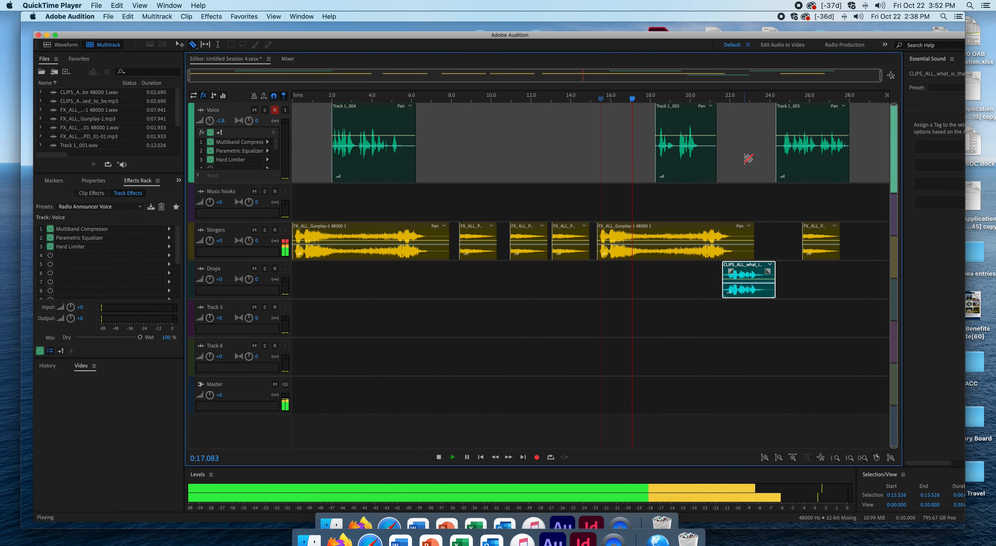
# Move the second voice clip to start at about 17.2 seconds and the spoken drop on the Drops track to about 19 seconds.
pyautogui.press('space')
pyautogui.moveTo(666, 104); pyautogui.dragTo(602, 131)
pyautogui.press('space')
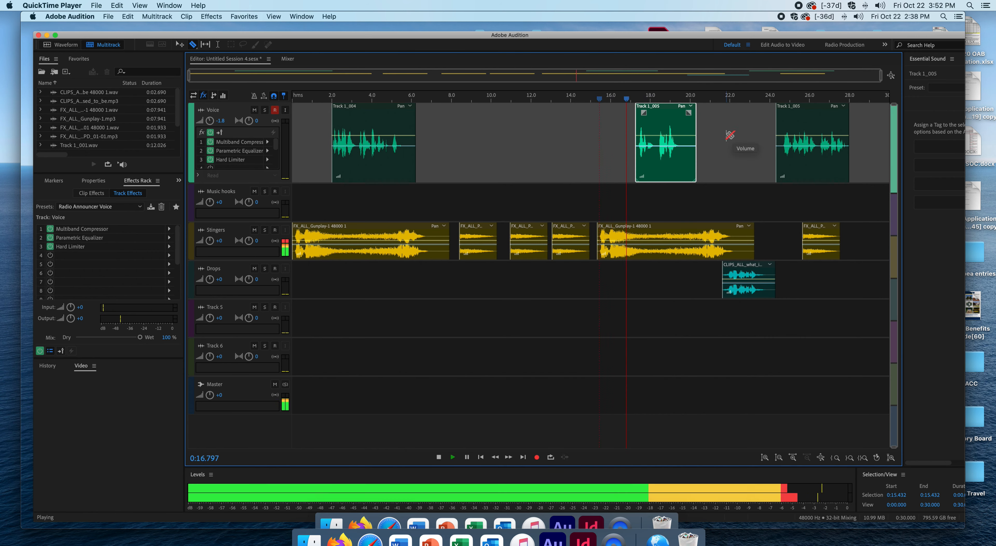
pyautogui.moveTo(752, 269); pyautogui.dragTo(713, 269)
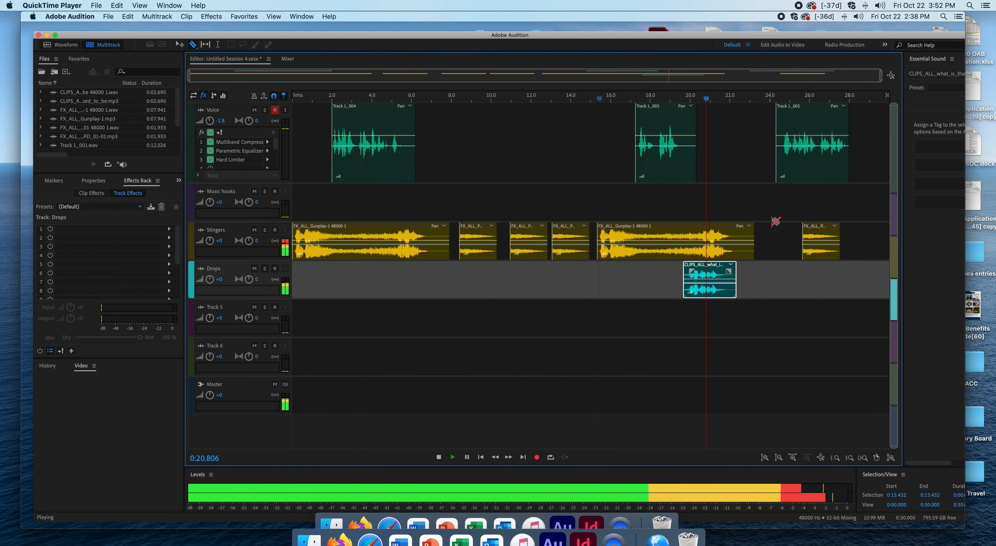
pyautogui.press('space')
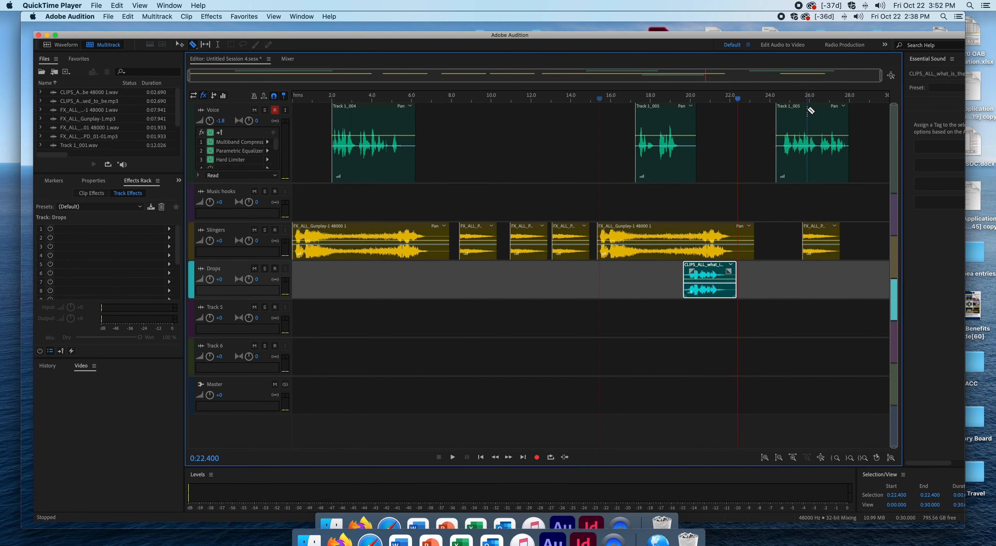
pyautogui.moveTo(718, 270); pyautogui.dragTo(705, 269)
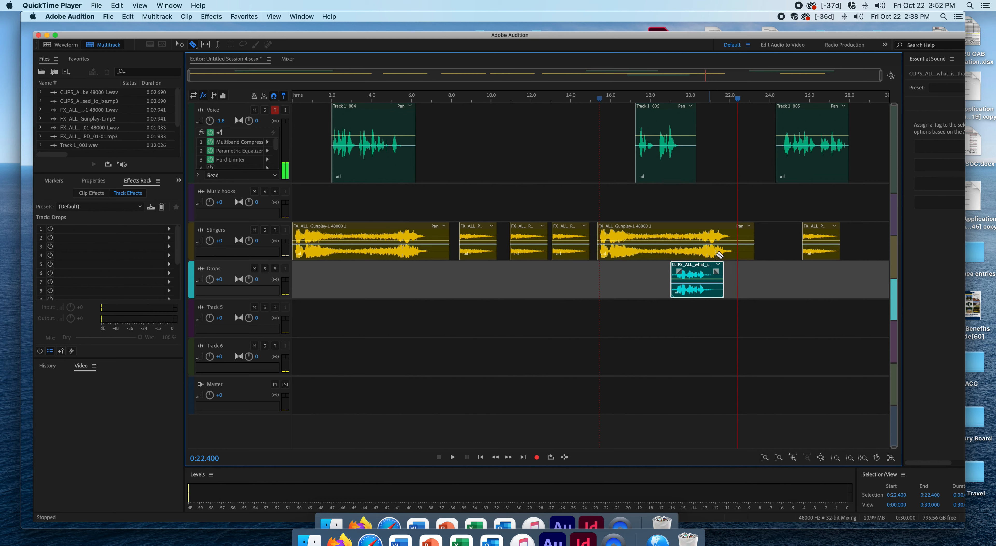
# Move the last voice clip to about 22 seconds and the last punch clip on the Stingers track to about 24 seconds.
pyautogui.moveTo(815, 113); pyautogui.dragTo(779, 130)
pyautogui.moveTo(823, 232); pyautogui.dragTo(791, 233)
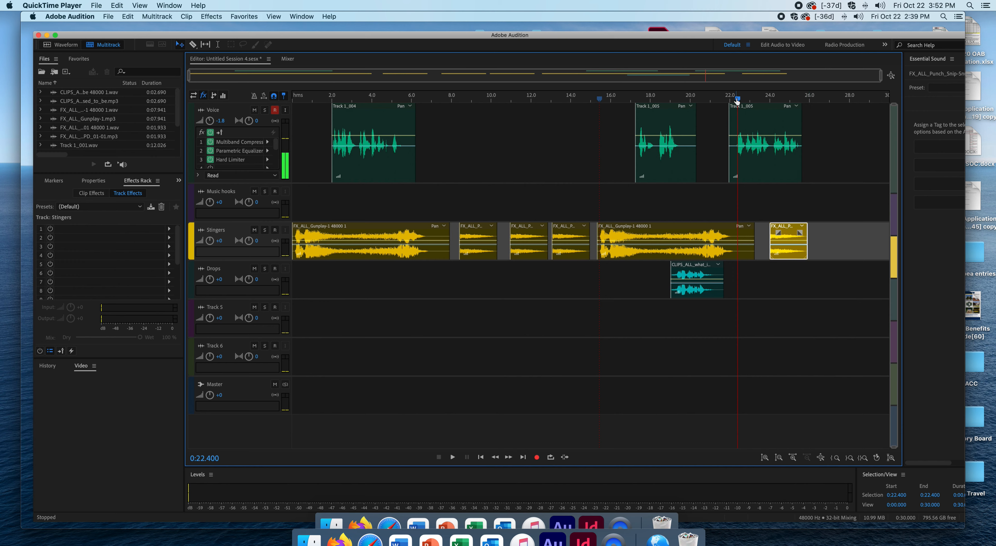
# Move the opening voice clip to start at about 1.5 seconds and play the session from the beginning.
pyautogui.press('Home')
pyautogui.press('space')
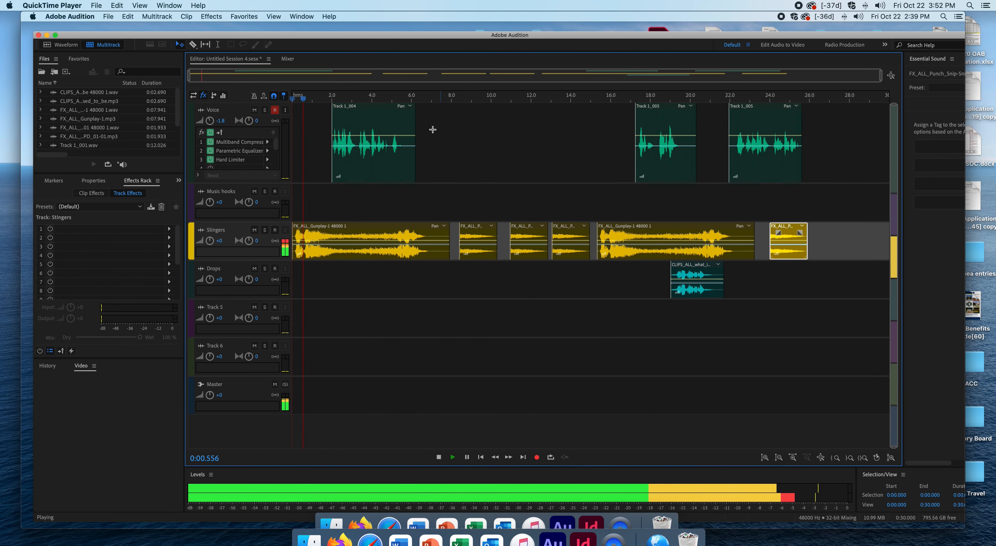
pyautogui.press('space')
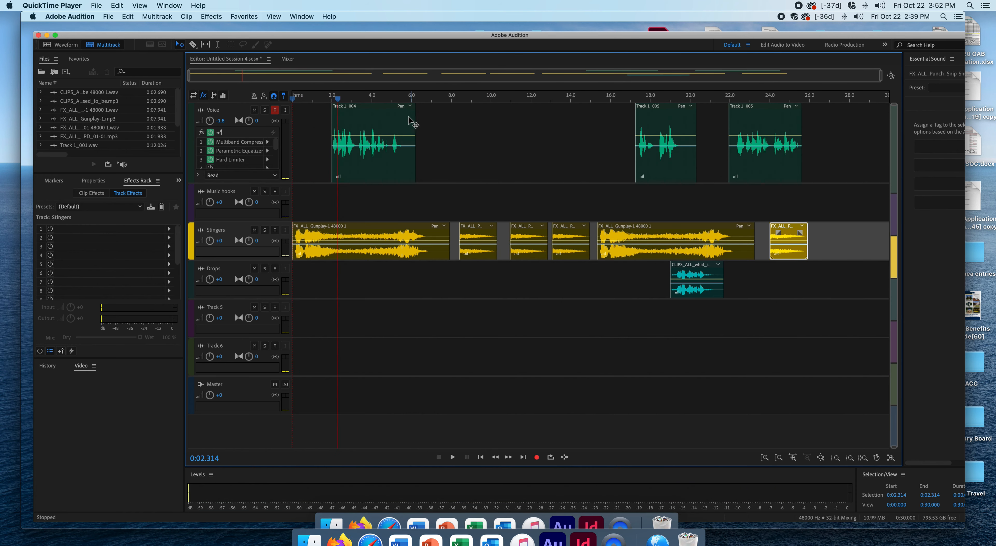
pyautogui.moveTo(386, 111); pyautogui.dragTo(376, 113)
pyautogui.press('Home')
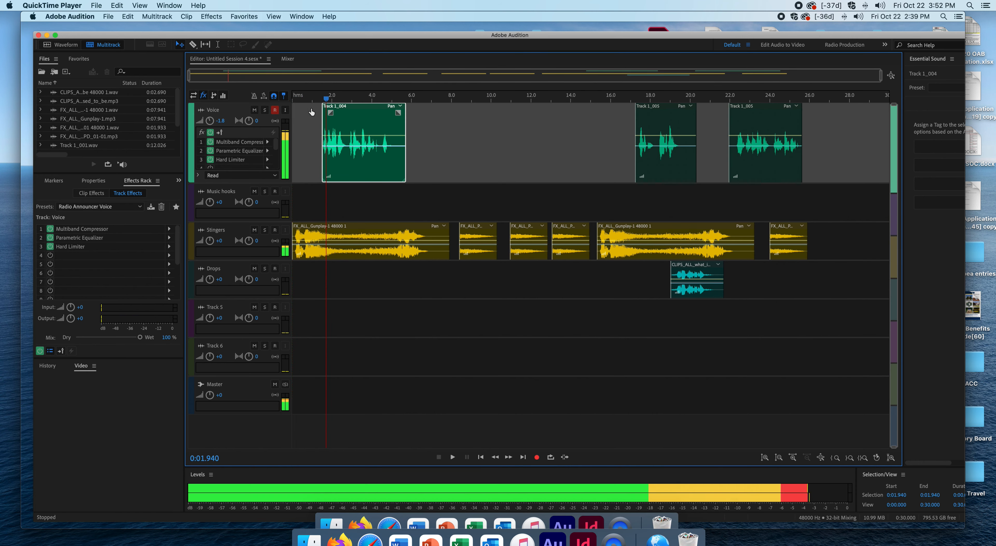
pyautogui.press('space')
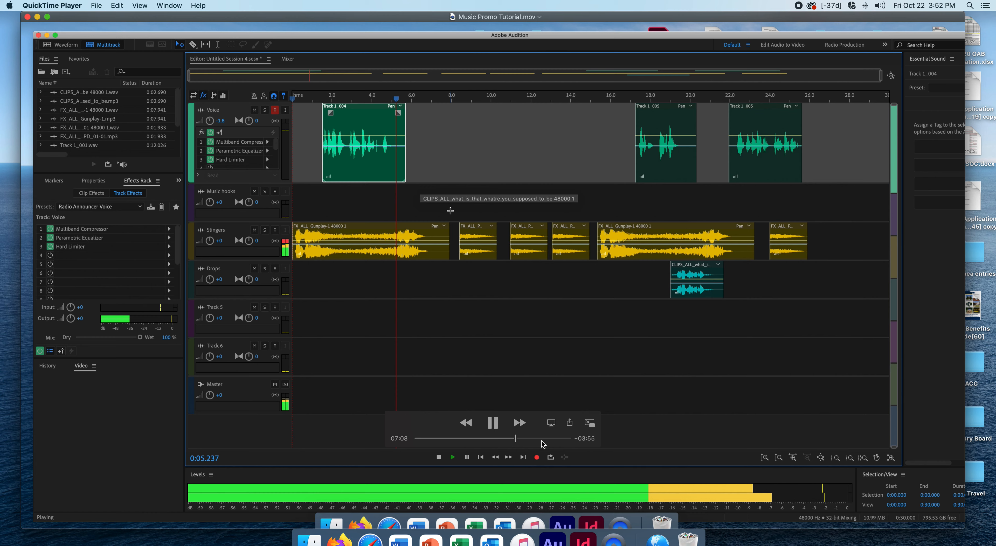
pyautogui.click(539, 439)
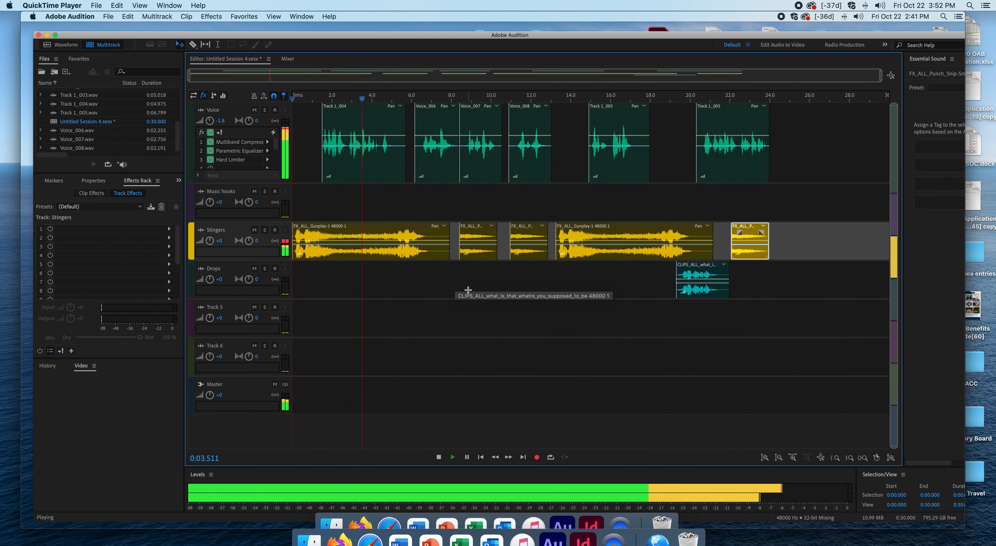
# Shift the Voice_006 clip to start at about 6 seconds and continue playback from about 8.3 seconds.
pyautogui.click(450, 147)
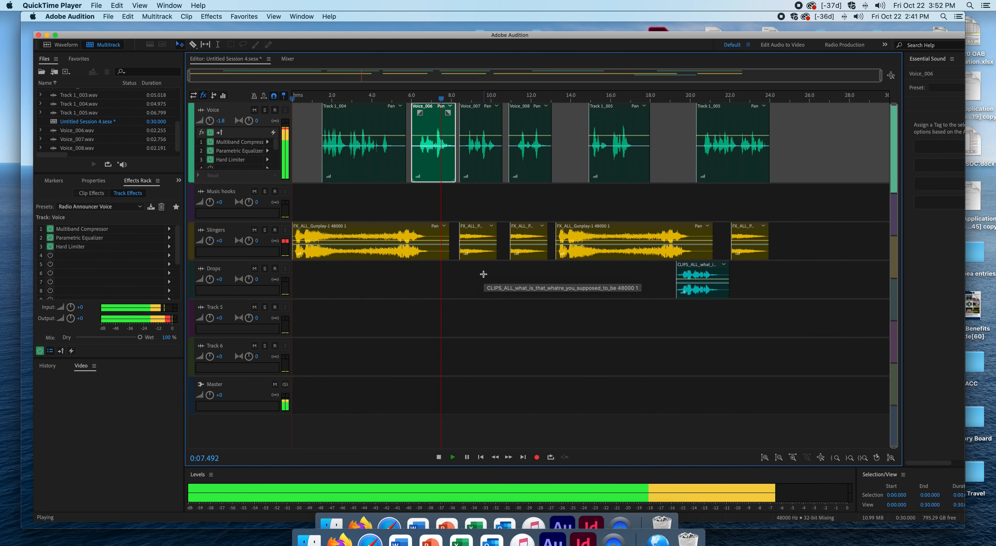
pyautogui.press('space')
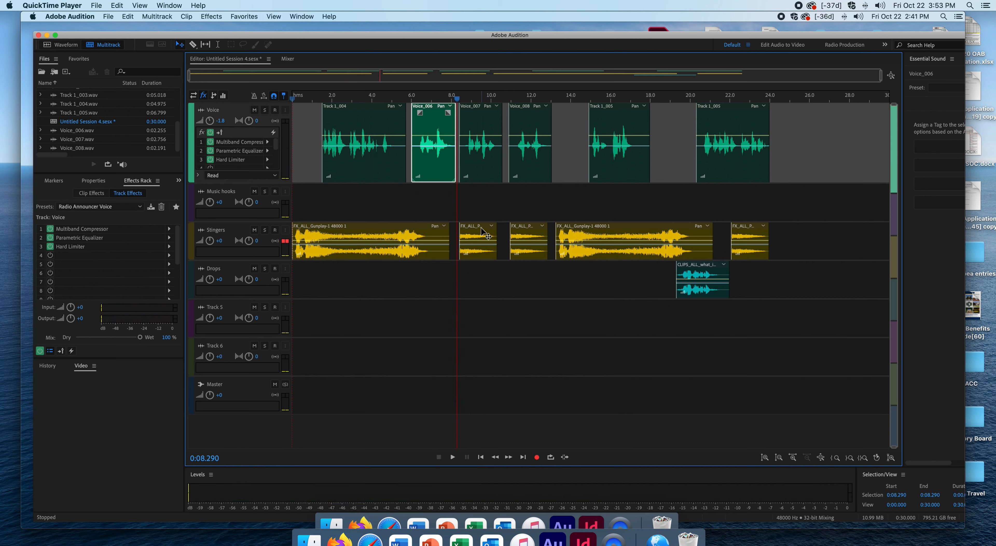
pyautogui.press('space')
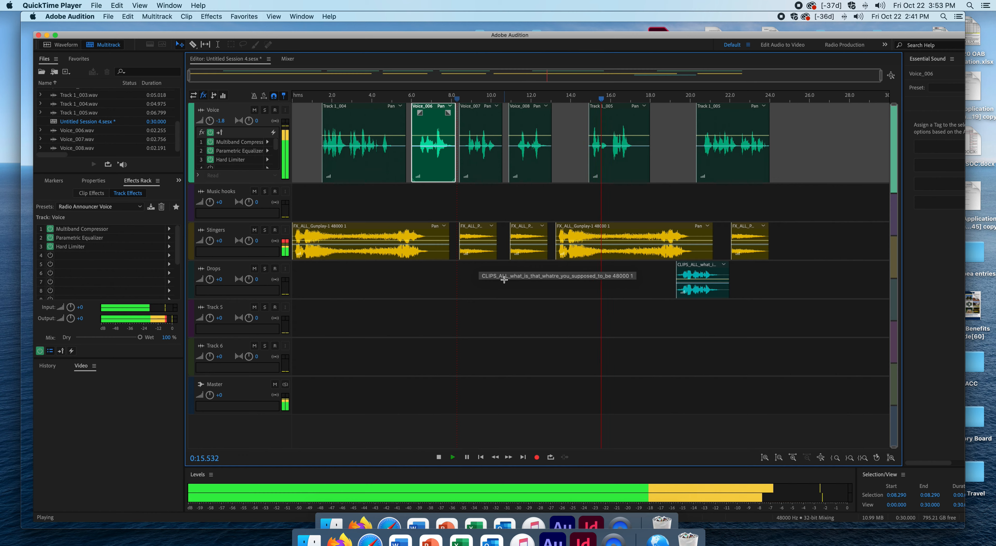
# Shift the second Gunplay clip on the Stingers track to about 12 seconds together with the spoken drop to about 18.1 seconds.
pyautogui.click(684, 270)
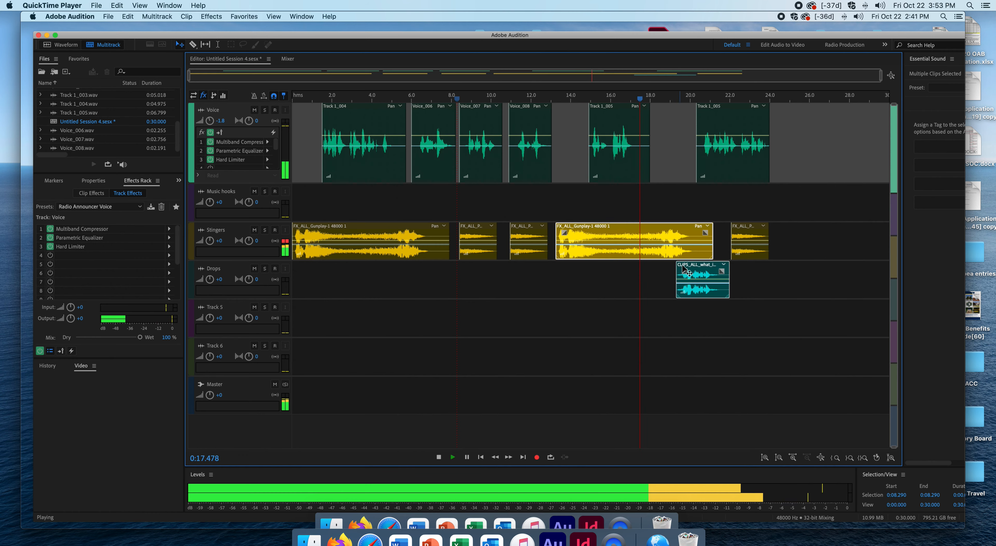
pyautogui.moveTo(682, 265); pyautogui.dragTo(659, 265)
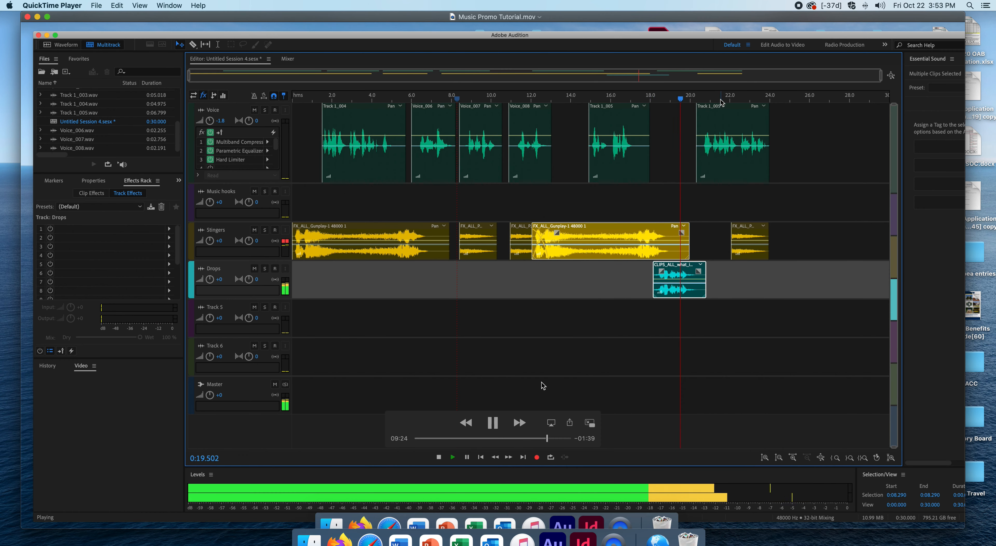
pyautogui.click(492, 422)
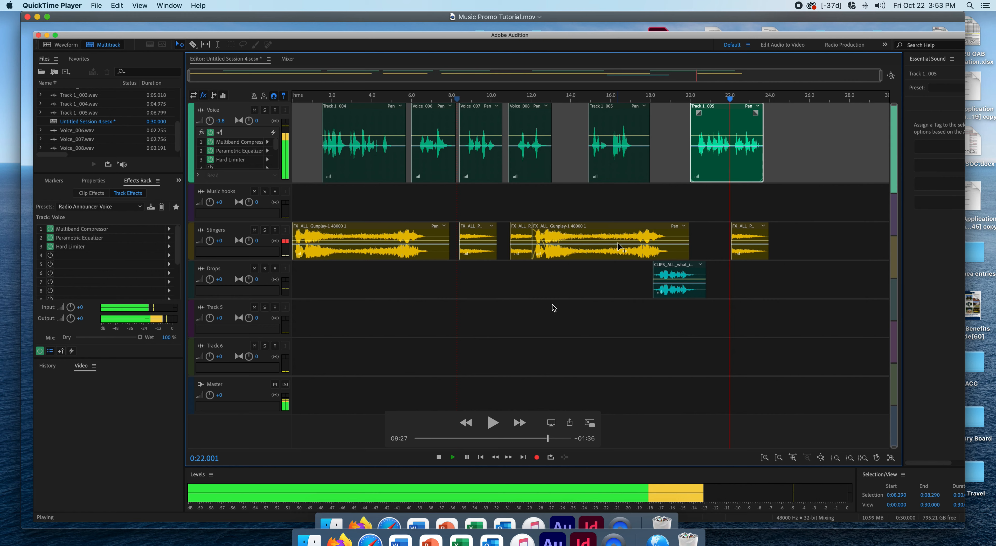
pyautogui.click(493, 422)
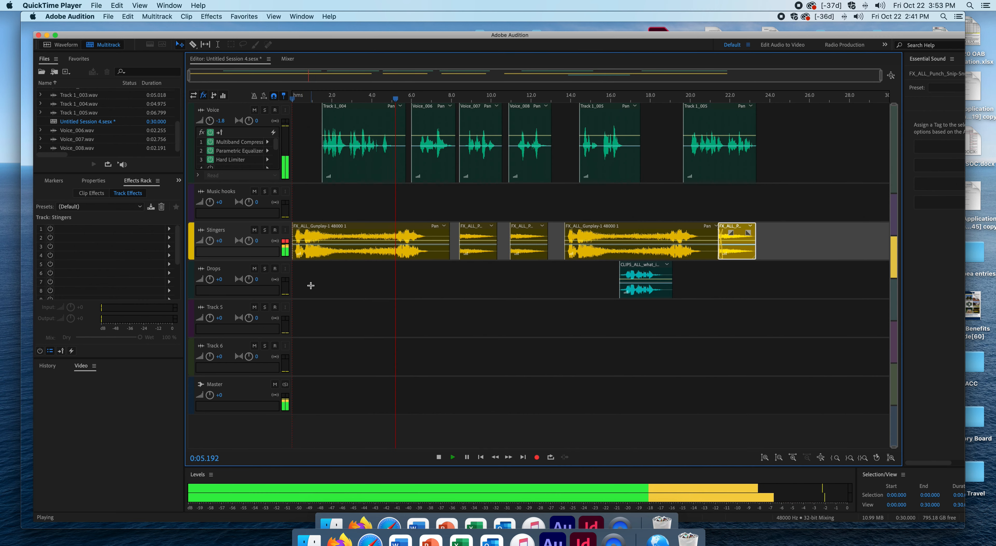
pyautogui.moveTo(516, 358)
pyautogui.press('space')
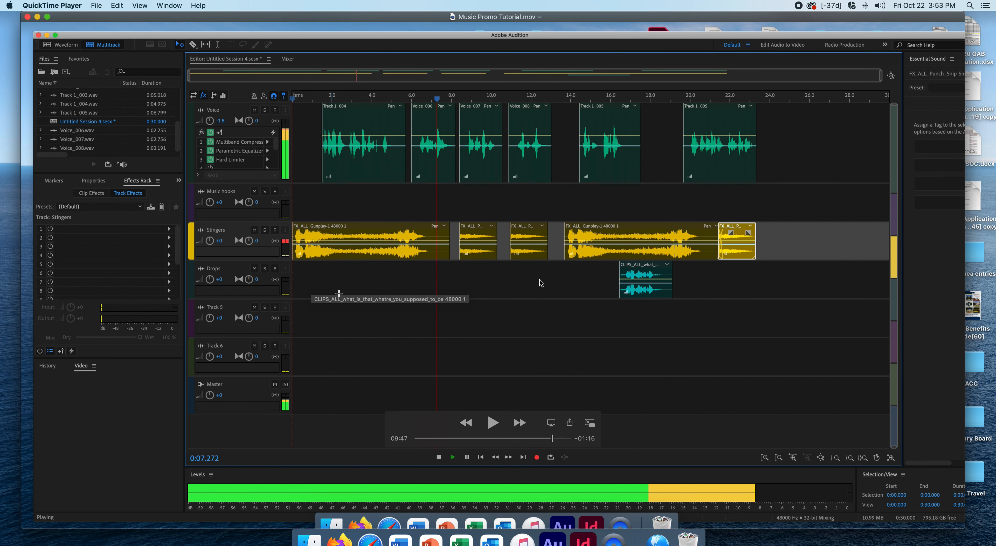